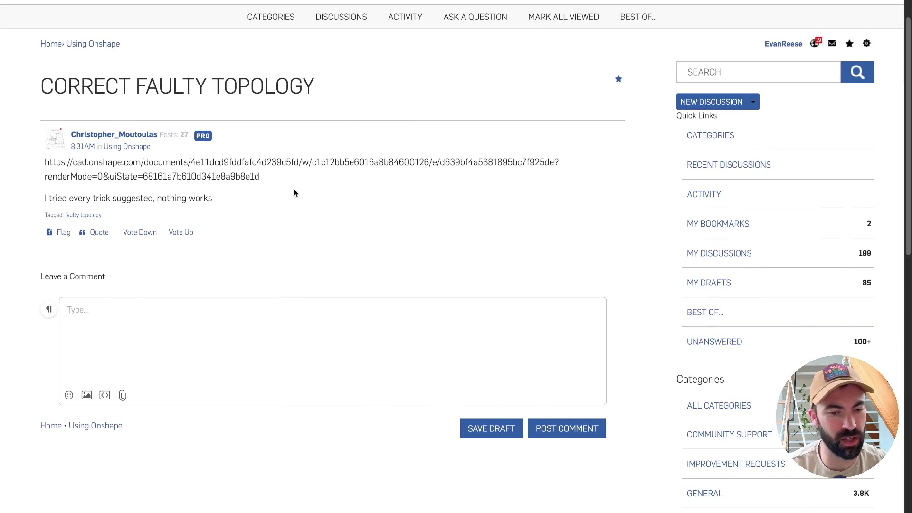
- Read the forum post about faulty topology and open the Onshape document linked in it
left_click_drag(227, 208, 34, 156)
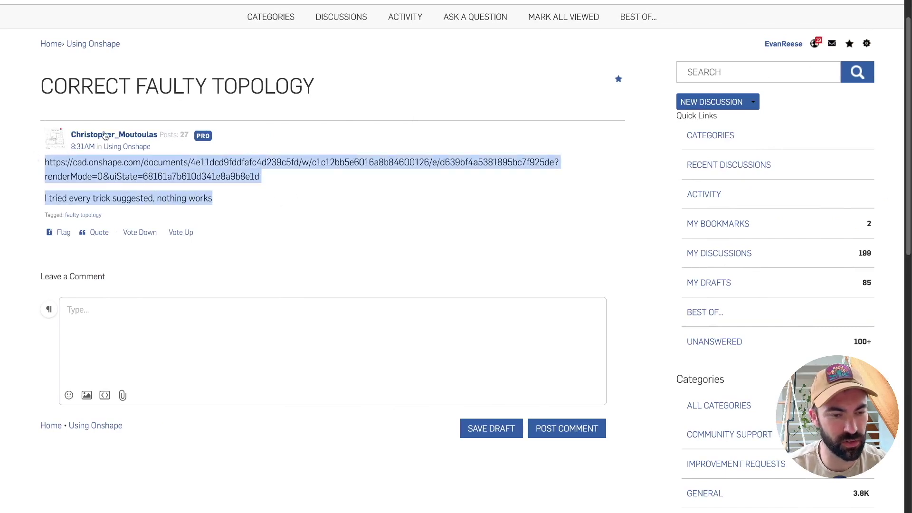
left_click(70, 171)
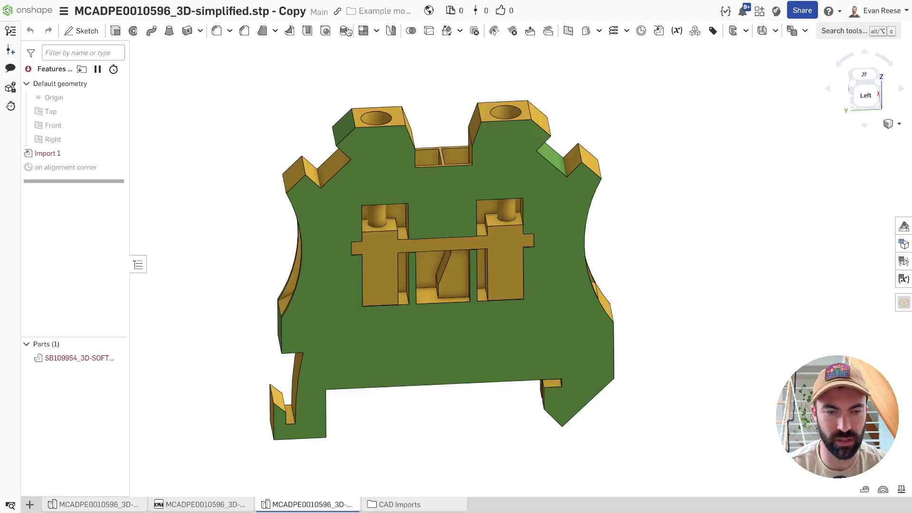
- Examine the imported terminal block from several sides, along with its Import 1 feature and flagged part
key("Right")
key("Right")
key("Right")
key("Right")
key("Right")
key("Right")
key("Right")
key("Right")
key("Right")
key("Right")
key("Right")
key("Right")
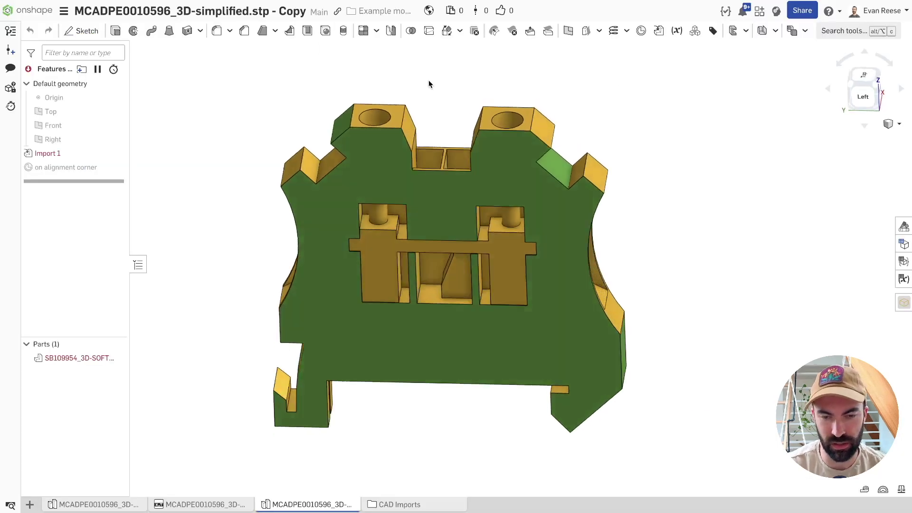
key("Right")
key("Right")
key("Right")
key("Right")
key("Right")
key("Right")
key("Right")
key("Right")
key("Right")
key("Right")
key("Right")
key("Right")
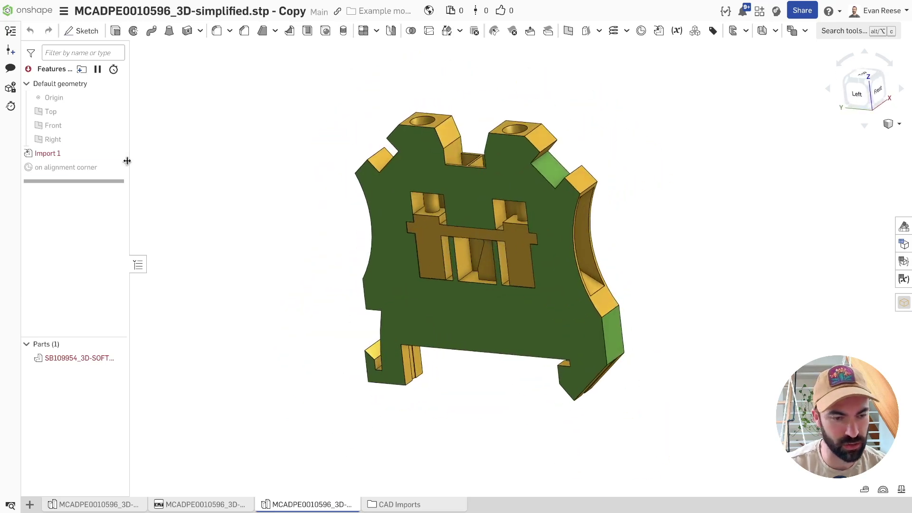
left_click(56, 156)
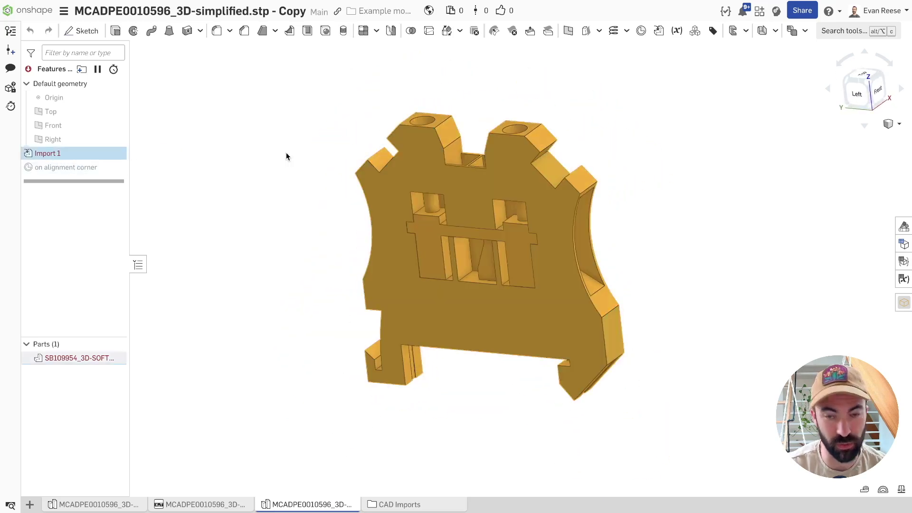
left_click(261, 174)
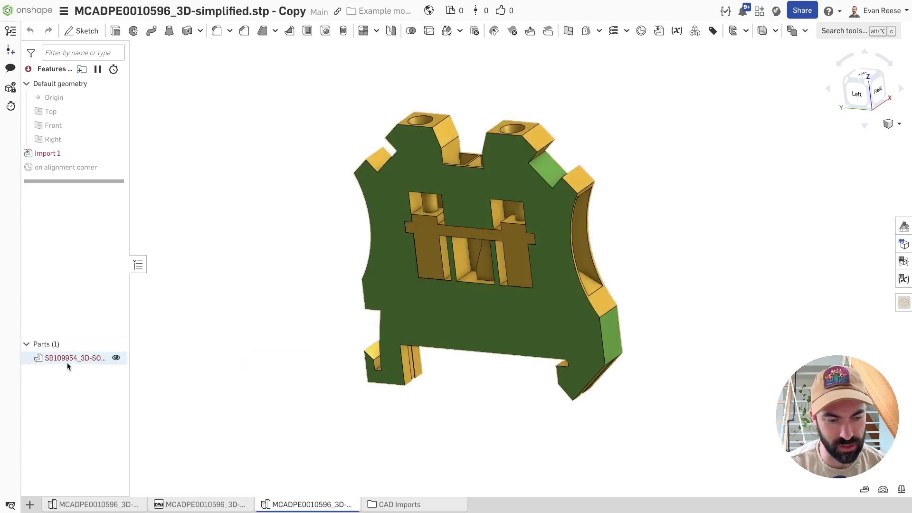
key("Up")
key("Up")
key("Up")
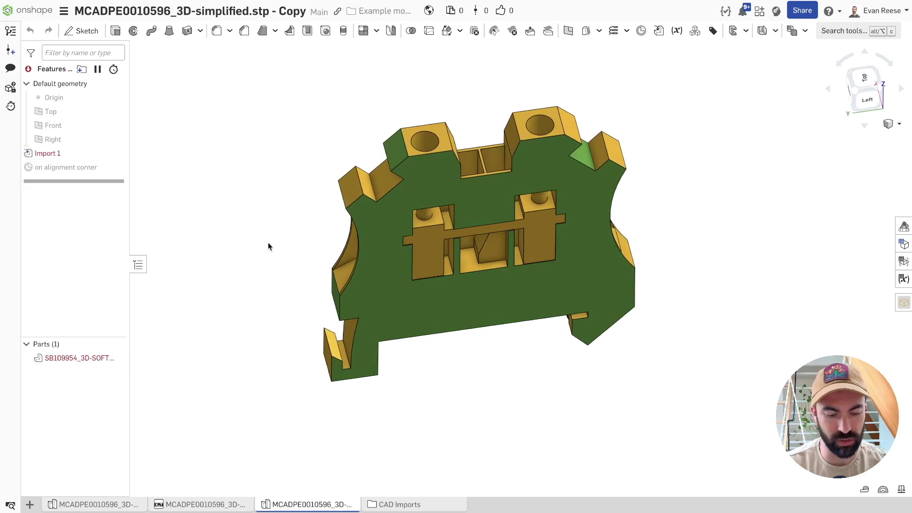
- Display the part as translucent and examine its internal pockets from both the left and right sides
key("shift+t")
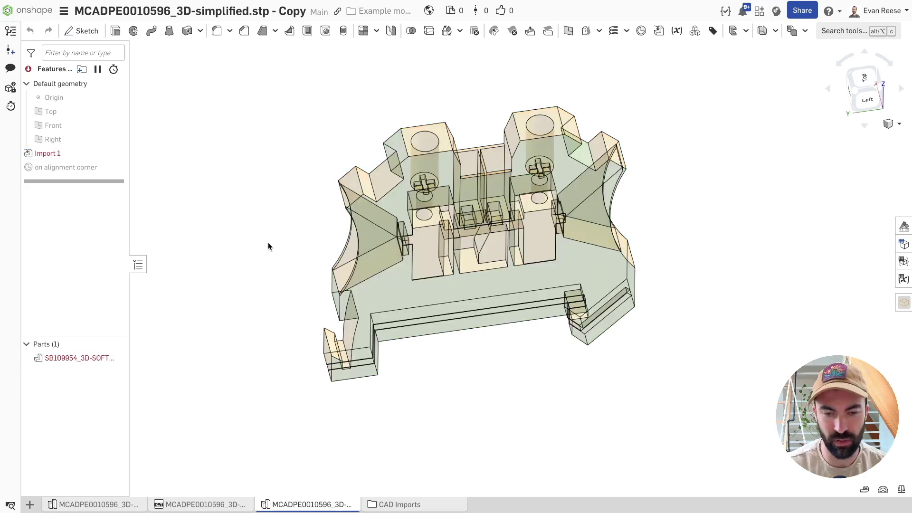
key("Up")
key("Up")
key("Down")
key("Down")
key("Down")
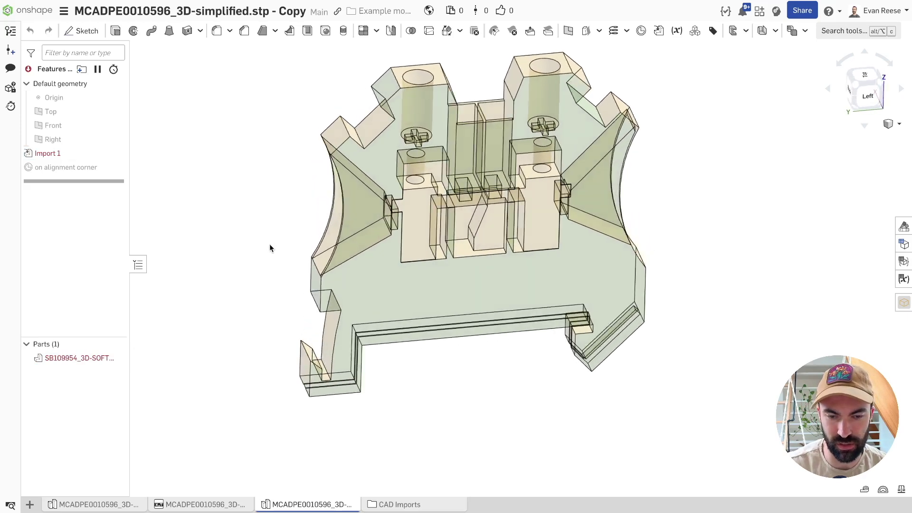
key("Right")
key("Left")
key("Down")
key("Down")
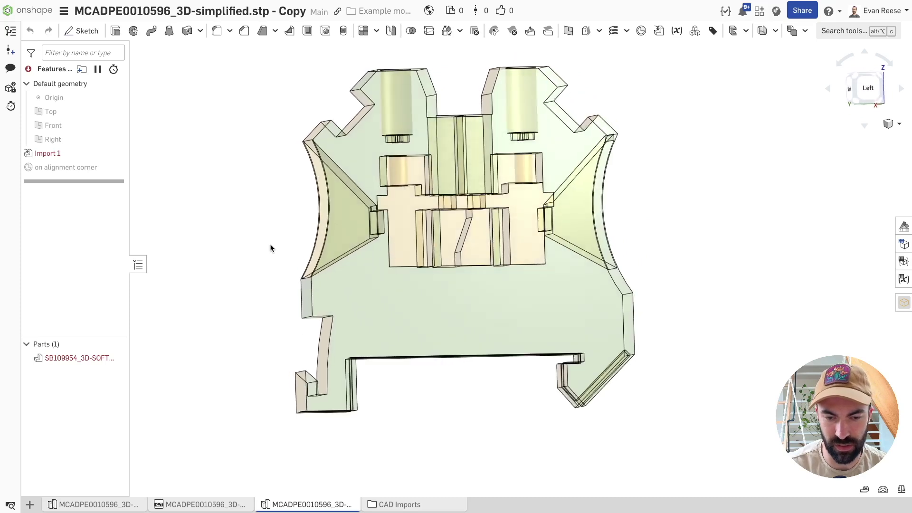
key("shift+4")
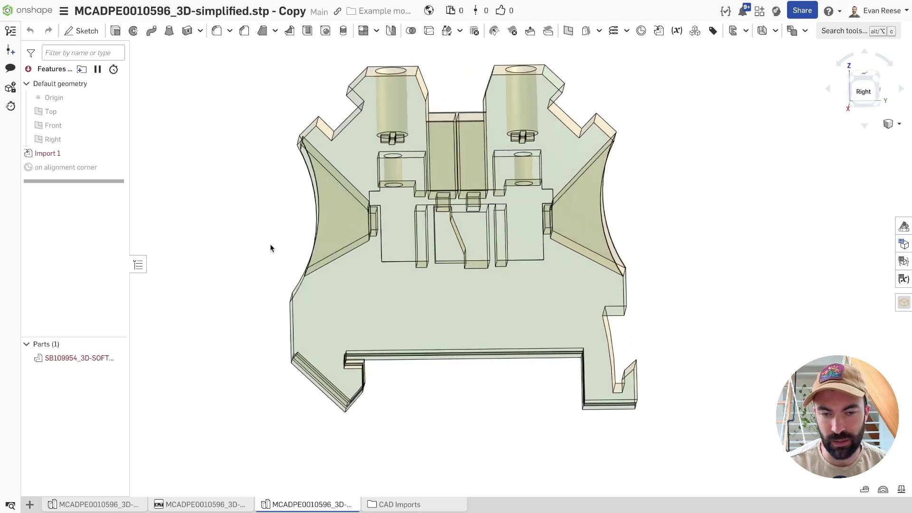
- Check the view options for boundary edge highlighting and inspect the part flagged with faulty topology
left_click(895, 124)
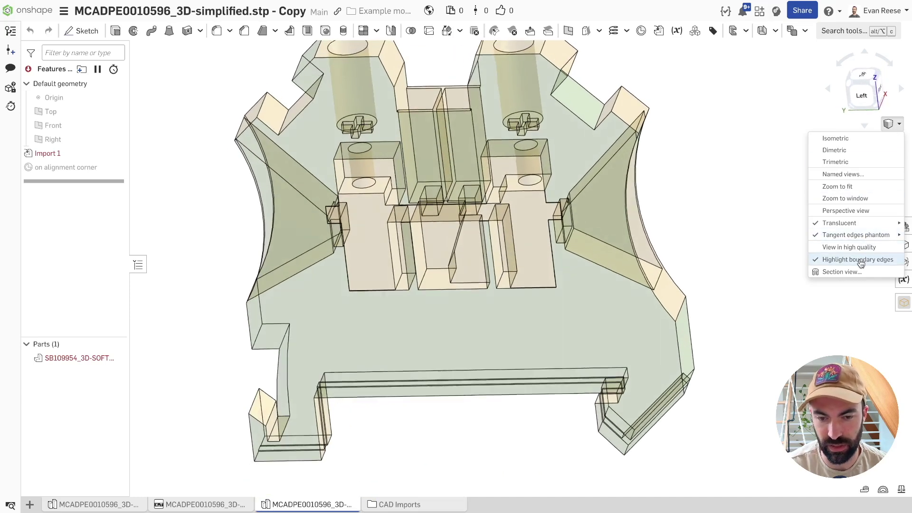
mouse_move(809, 227)
left_click(756, 188)
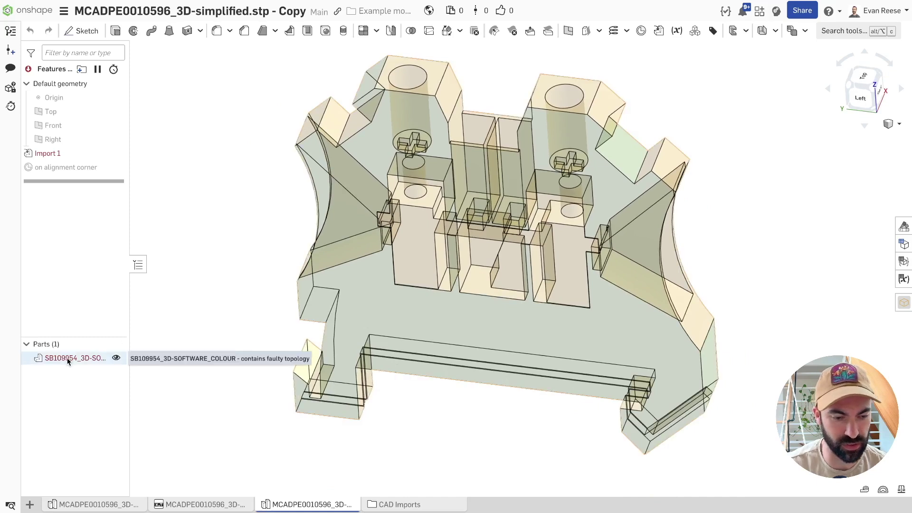
left_click(66, 358)
left_click(216, 269)
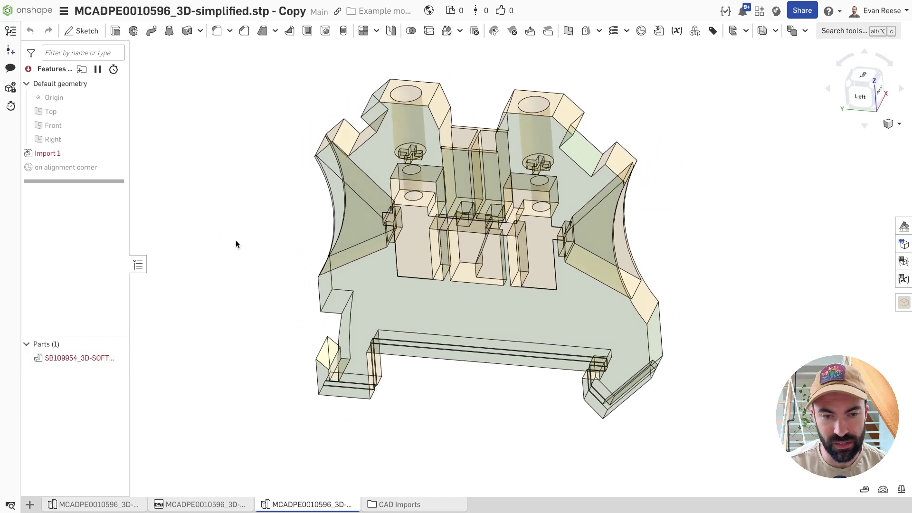
- Create an offset plane at 0 mm on the top face of one screw post, with the offset direction reversed
left_click(420, 92)
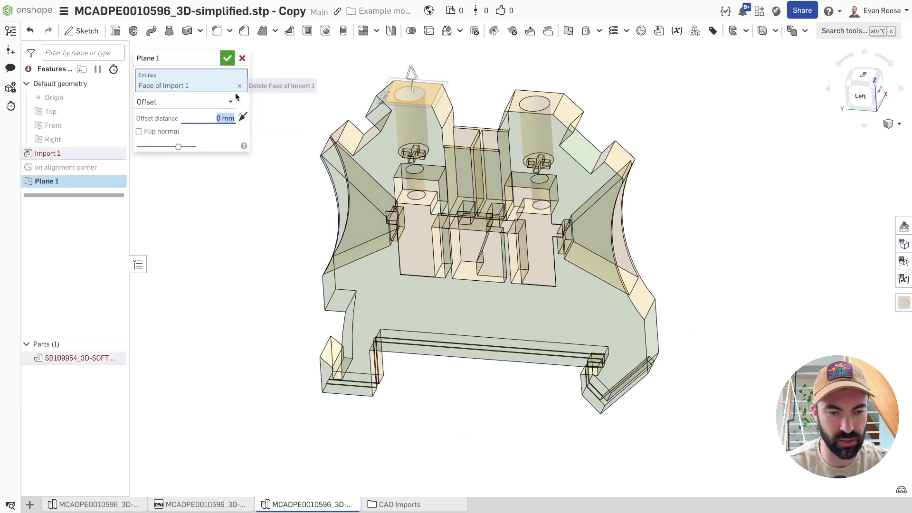
left_click(244, 119)
left_click(227, 58)
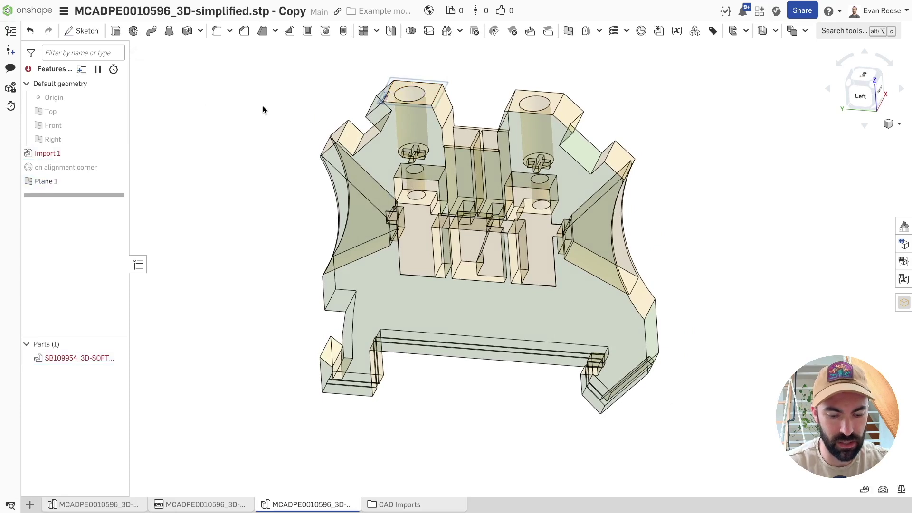
- Split the part with Plane 1, keeping the plane and only the portion of the part below it
key("alt+c")
type("spli")
key("Return")
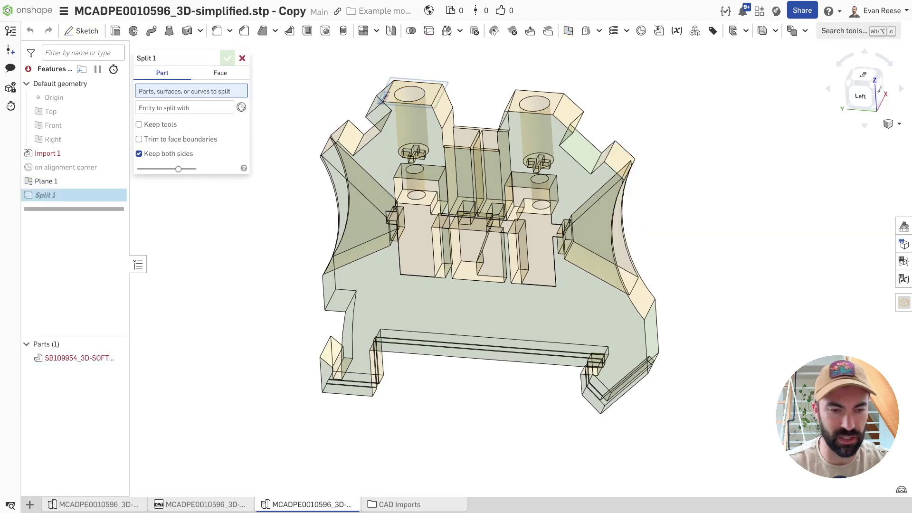
left_click(380, 124)
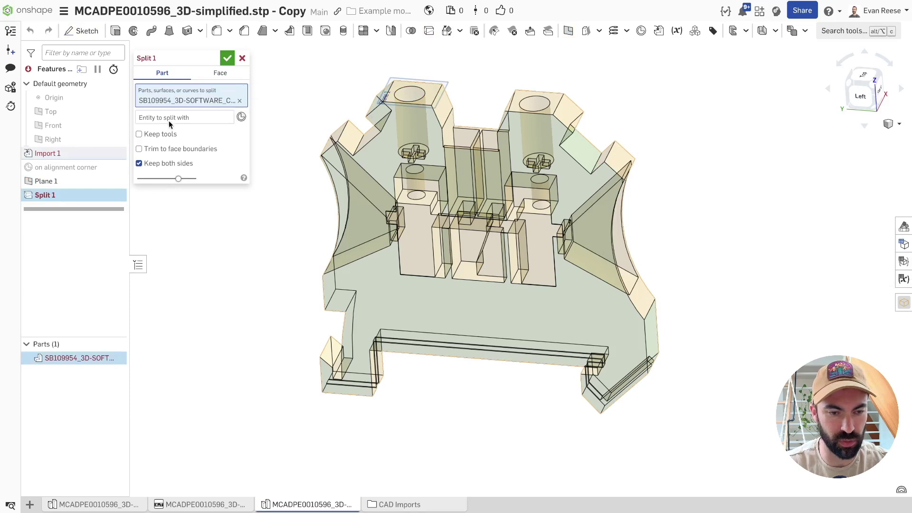
left_click(390, 81)
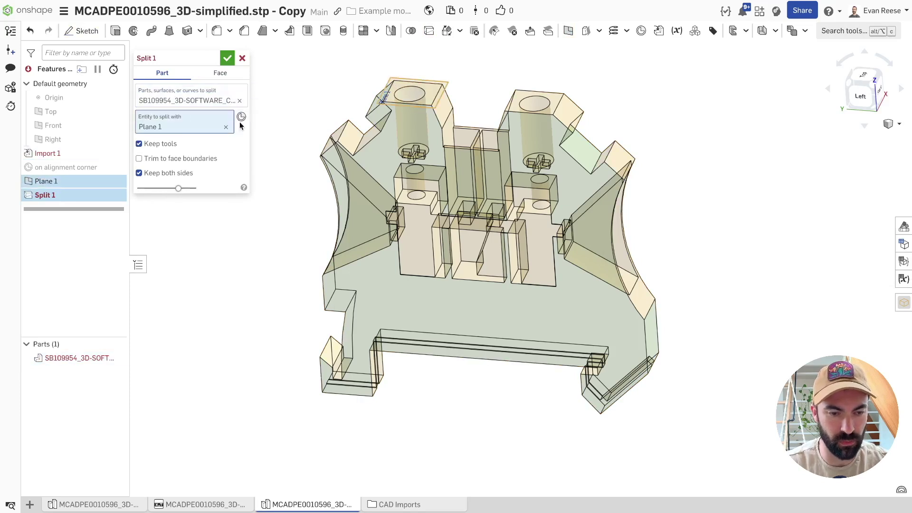
left_click(169, 176)
left_click(227, 58)
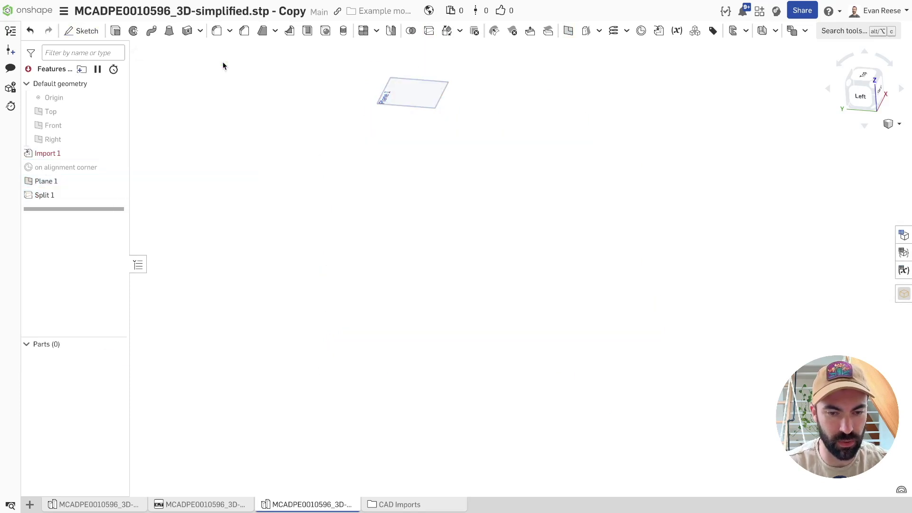
double_click(86, 197)
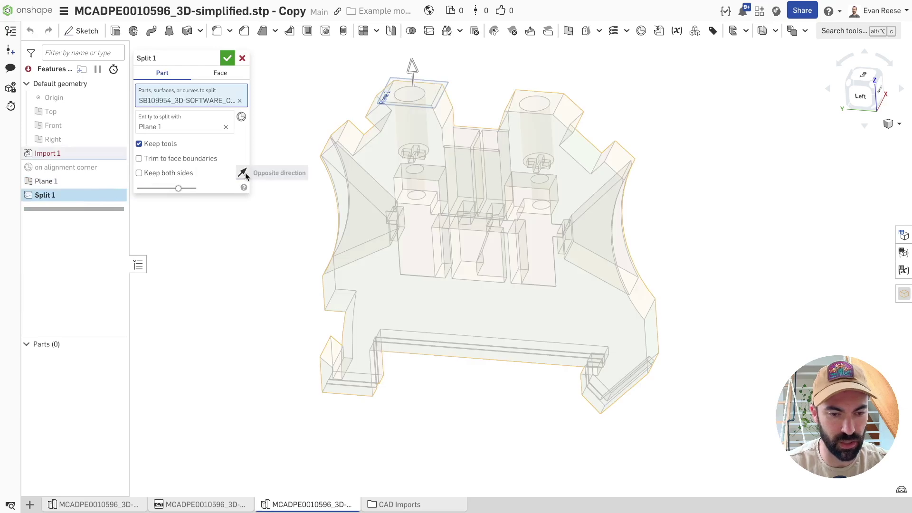
left_click(226, 62)
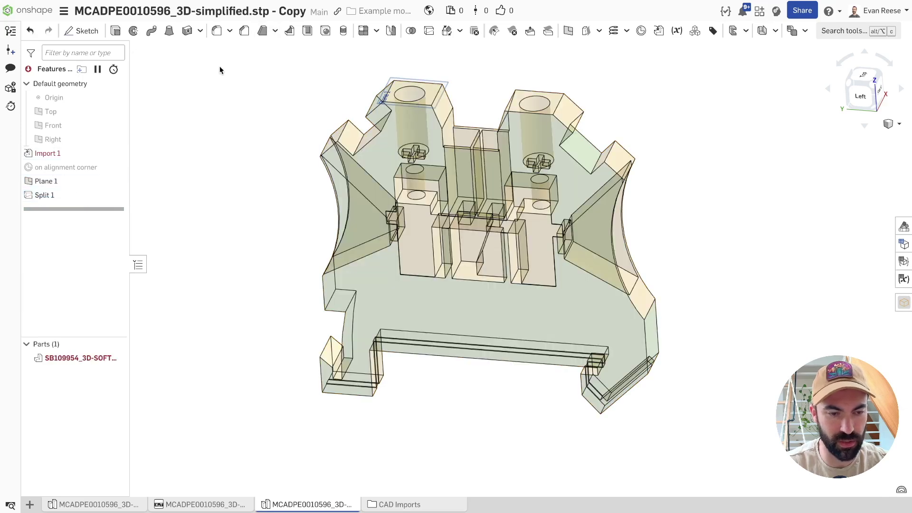
- Edit Plane 1 with the final result previewed, and lower its offset past 13.3 mm to just above the small internal pockets
double_click(60, 182)
left_click(222, 146)
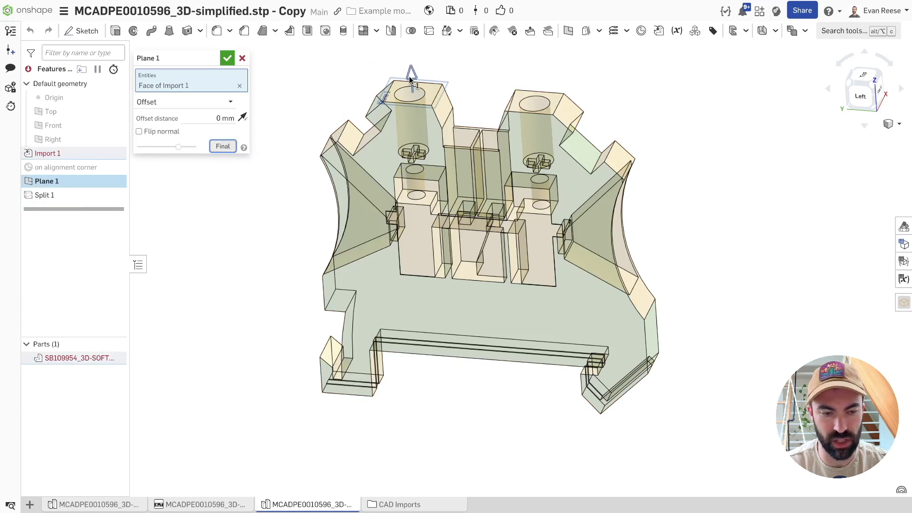
left_click_drag(410, 80, 417, 158)
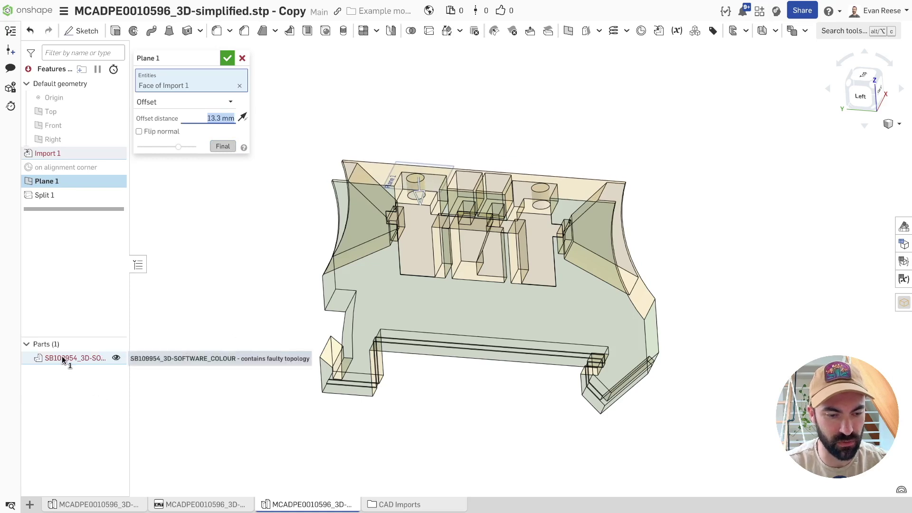
right_click_drag(352, 225, 369, 212)
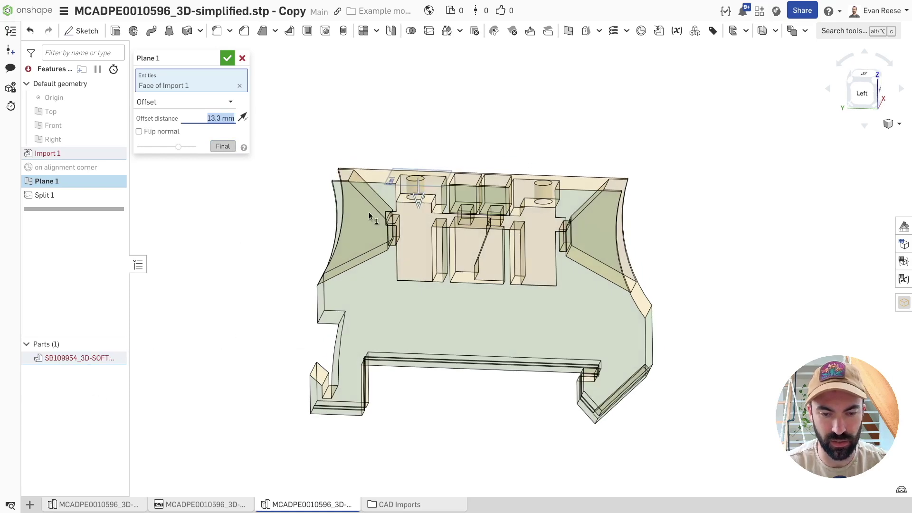
left_click_drag(419, 204, 422, 235)
scroll(488, 217, "up", 5)
right_click_drag(489, 217, 442, 223)
left_click(227, 58)
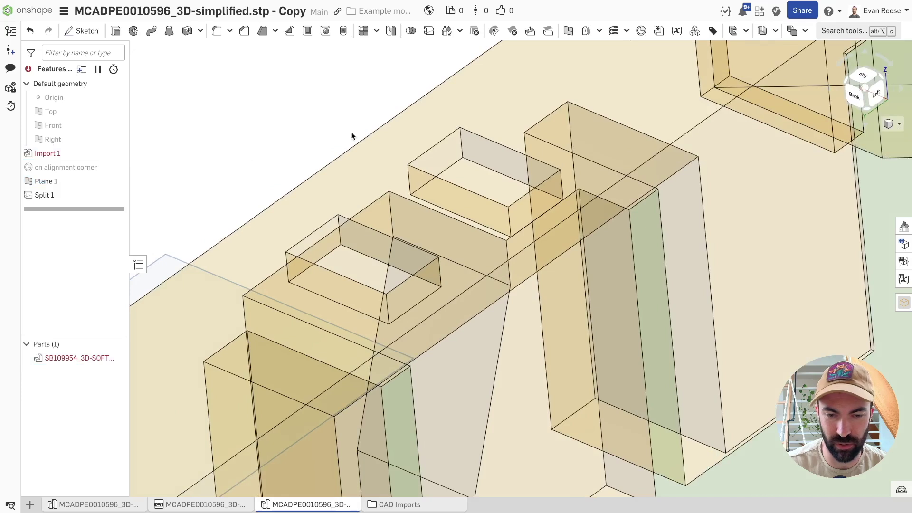
- Inspect the faces of a small rectangular pocket, section the part along its side wall, and examine where the pocket corners meet
right_click_drag(352, 136, 416, 219)
left_click(471, 381)
scroll(415, 220, "up", 1)
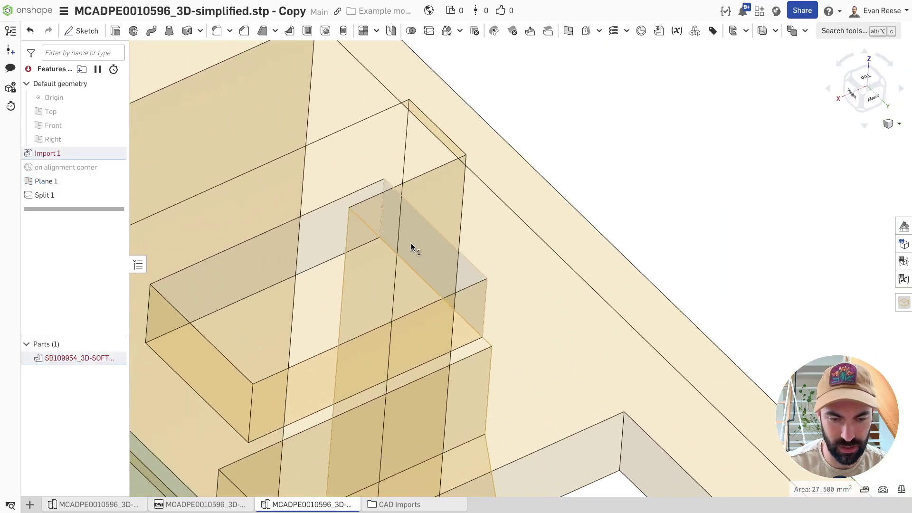
left_click(605, 181)
left_click(306, 237)
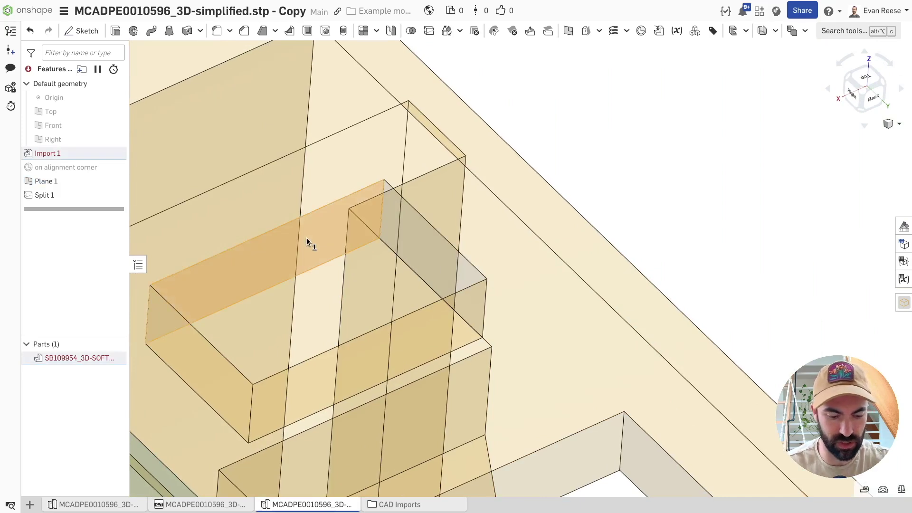
key("shift+x")
left_click_drag(290, 287, 333, 320)
left_click(257, 99)
scroll(373, 214, "up", 10)
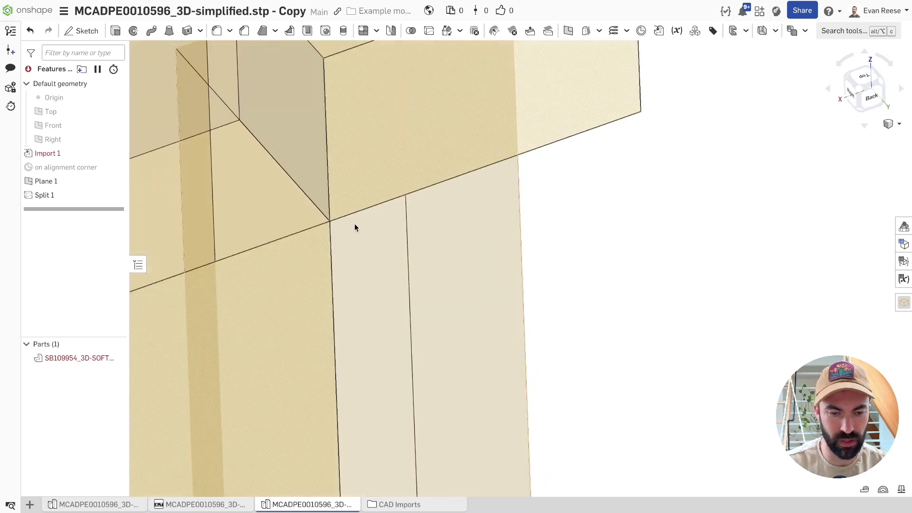
scroll(351, 228, "up", 3)
right_click_drag(356, 236, 384, 188)
scroll(401, 219, "down", 5)
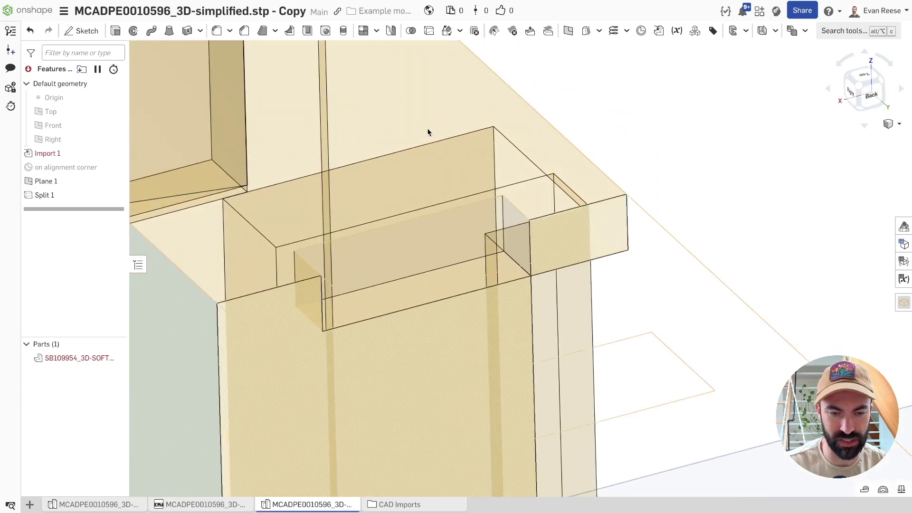
- Examine the pocket's touching corner in the section once more, turn off the section view and return to the whole part
right_click_drag(210, 332, 384, 221)
scroll(387, 218, "up", 5)
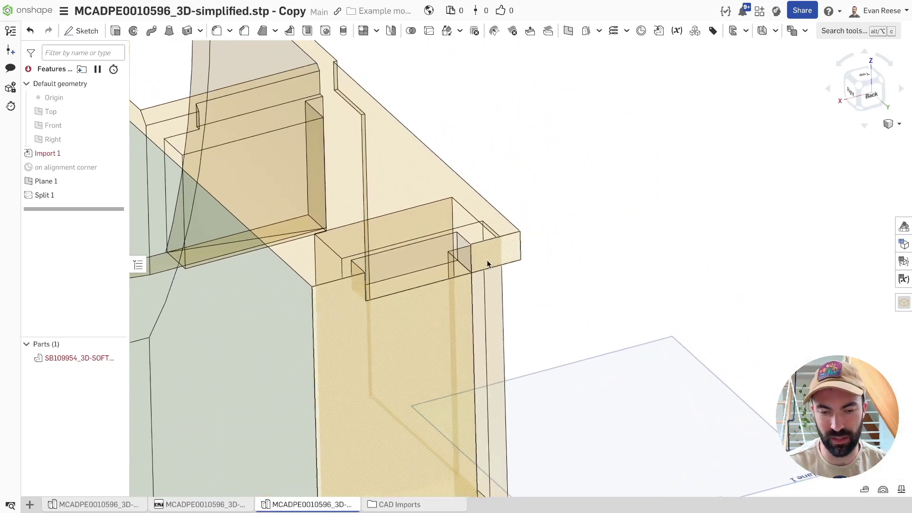
scroll(485, 264, "up", 6)
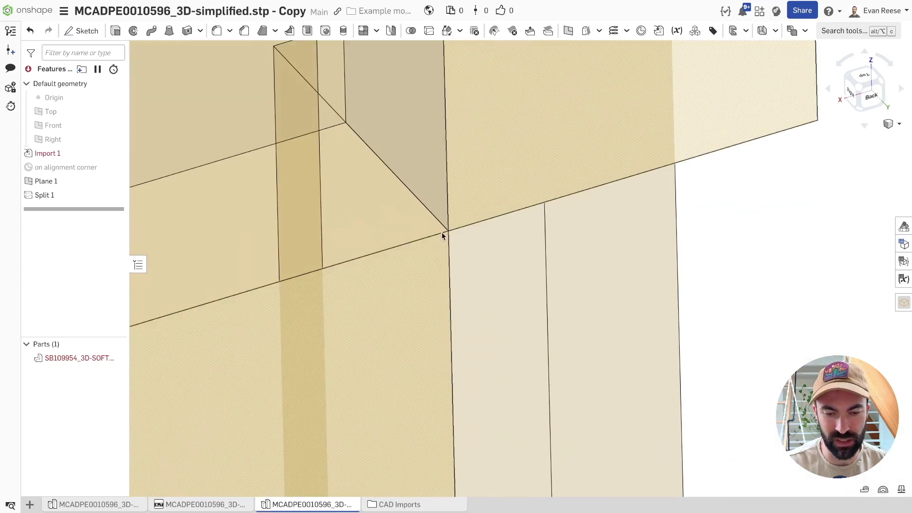
right_click_drag(445, 234, 445, 232)
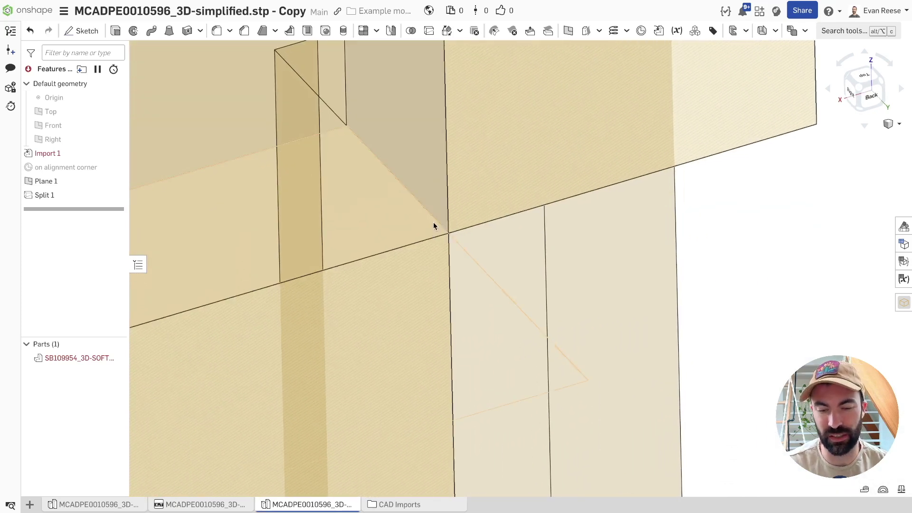
scroll(435, 220, "down", 8)
right_click_drag(435, 221, 419, 211)
key("shift+x")
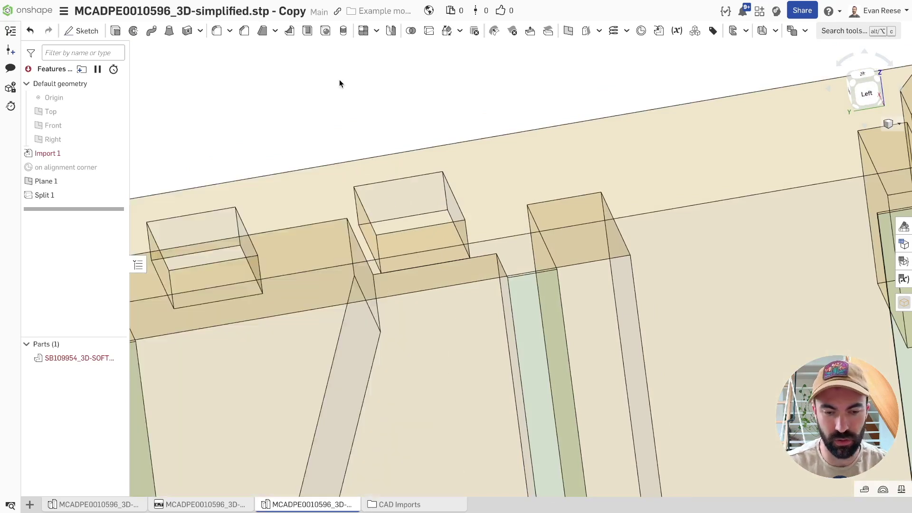
right_click_drag(339, 79, 341, 85)
scroll(340, 88, "down", 8)
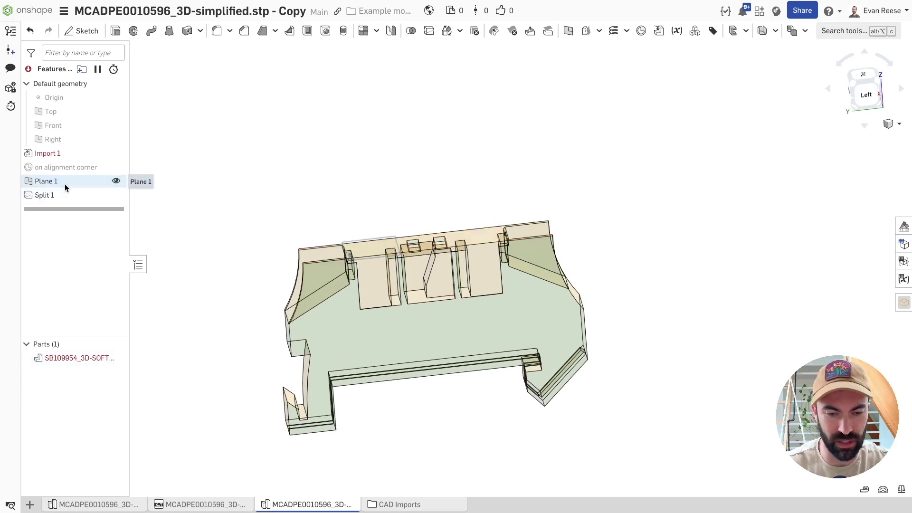
- Undo Split 1 and Plane 1 so that only the imported terminal block remains
key("ctrl+z")
key("ctrl+z")
left_click(317, 189)
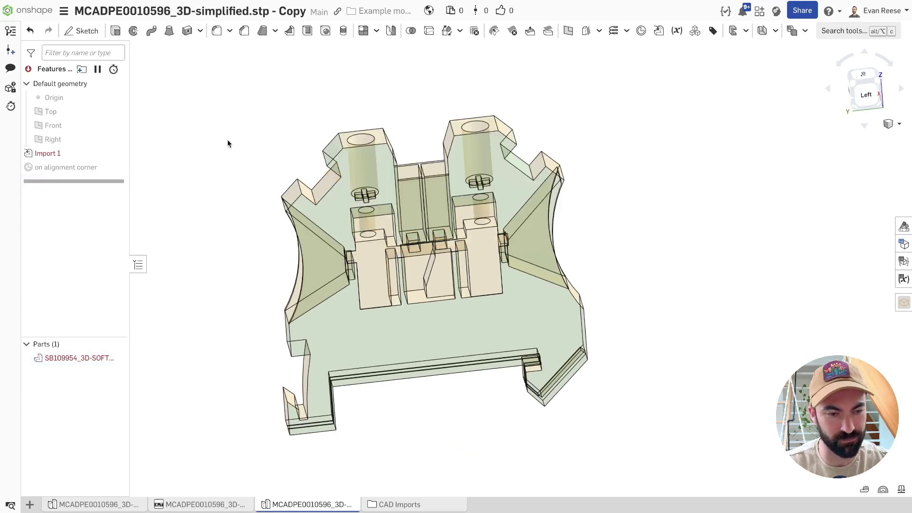
- Section the part at the Right plane and look at it straight from the left side
left_click_drag(70, 112, 259, 121)
left_click(74, 141)
key("shift+x")
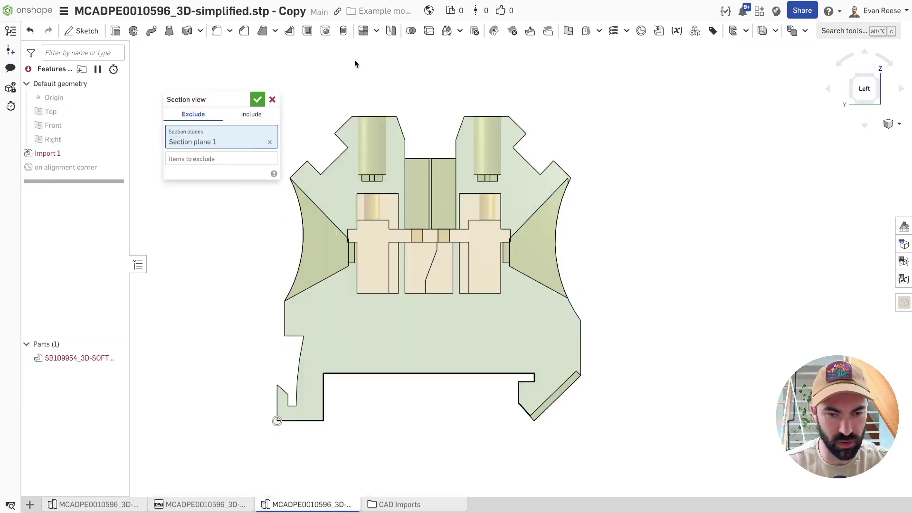
left_click(256, 100)
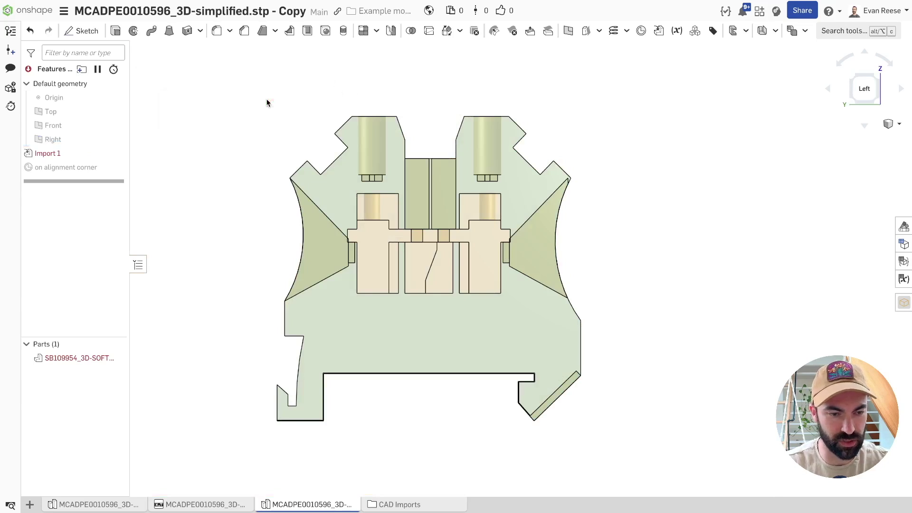
- Sketch a small circle over the part's upper end and a large circle enclosing the whole part on the Right plane
left_click(64, 141)
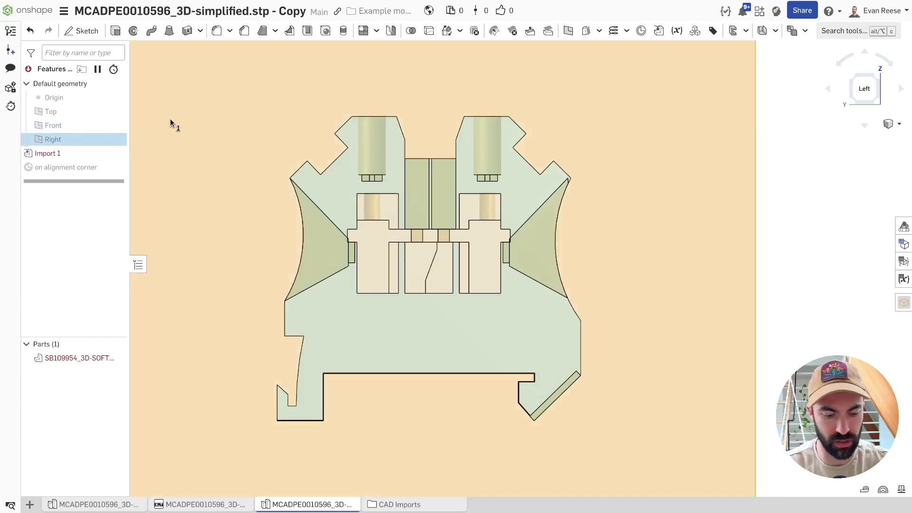
key("shift+s")
left_click(162, 31)
scroll(368, 175, "down", 4)
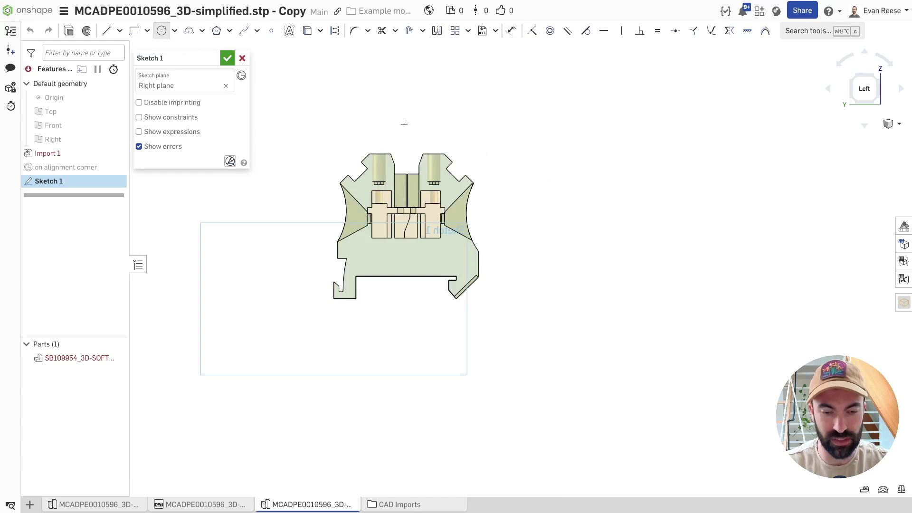
left_click(392, 99)
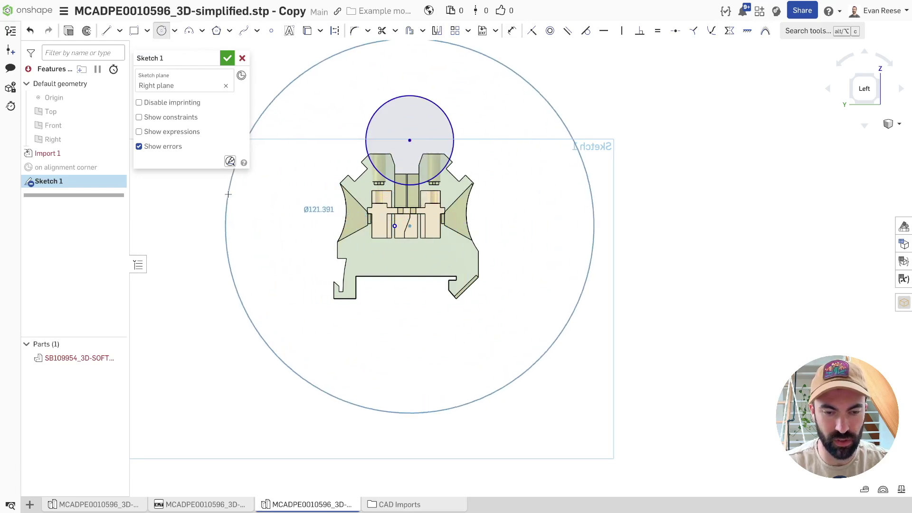
left_click(209, 196)
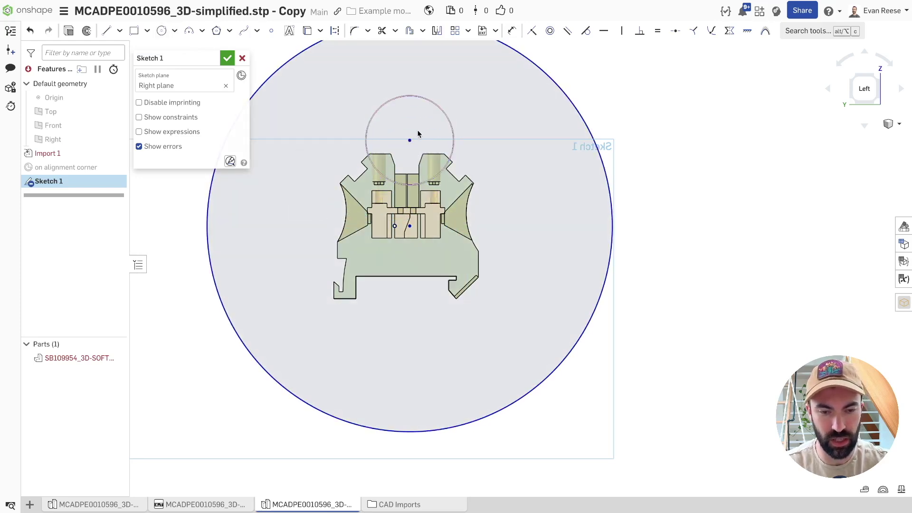
- Move the small circle down between the part's two upper towers and finish the sketch
left_click_drag(409, 139, 408, 164)
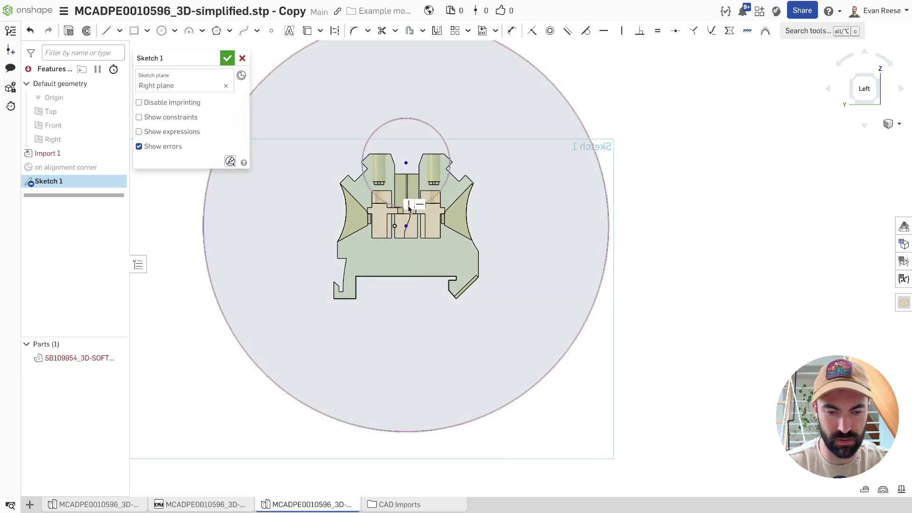
left_click_drag(407, 163, 403, 167)
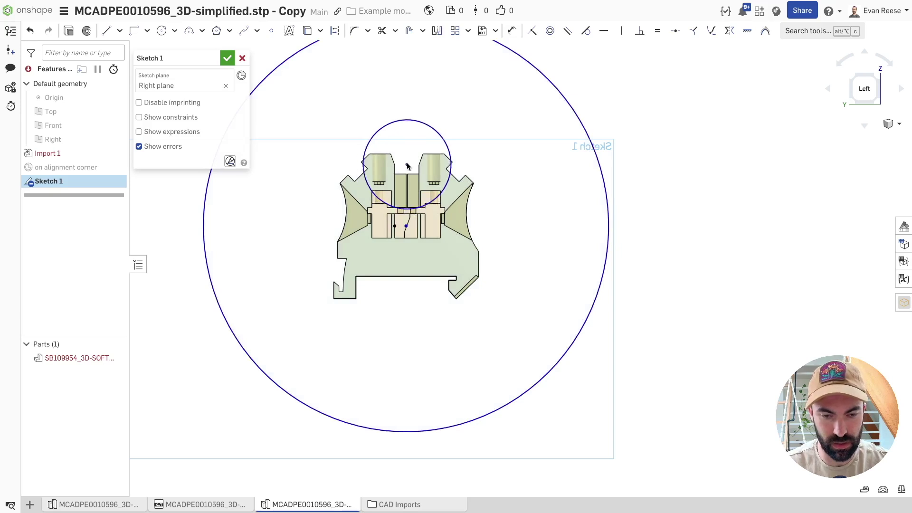
left_click(227, 58)
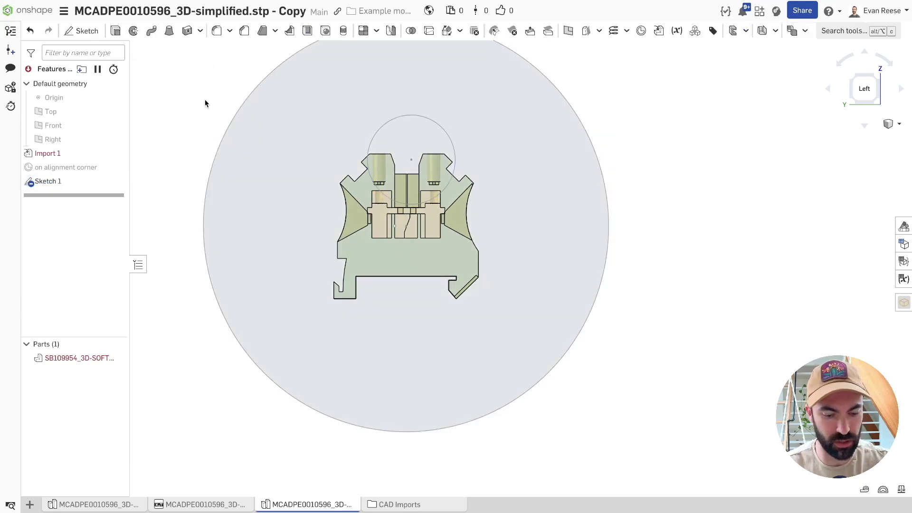
- Extrude the region between the two circles as a symmetric Through all removal, keeping only the material inside the small circle
key("shift+e")
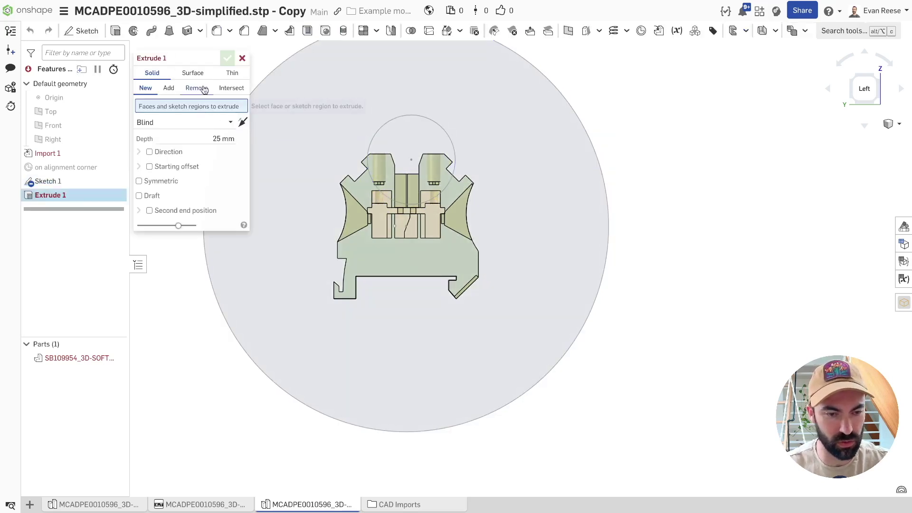
left_click(196, 88)
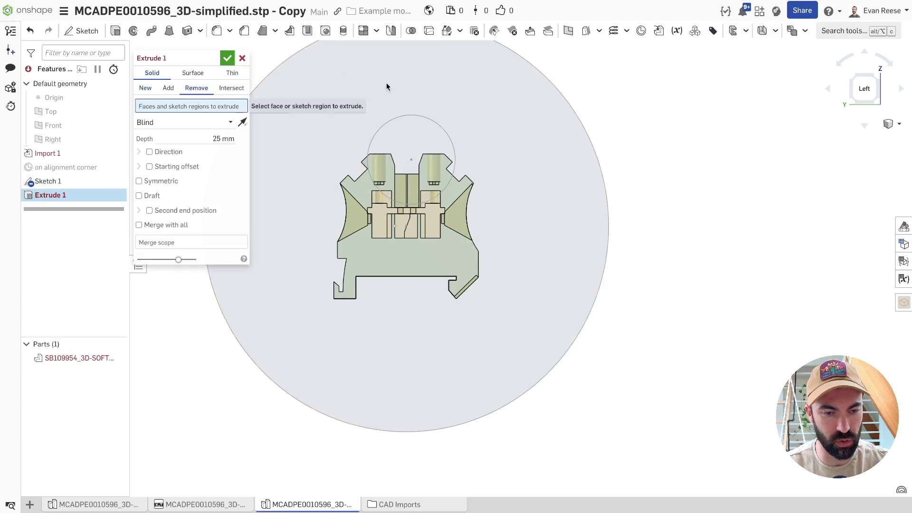
left_click(378, 97)
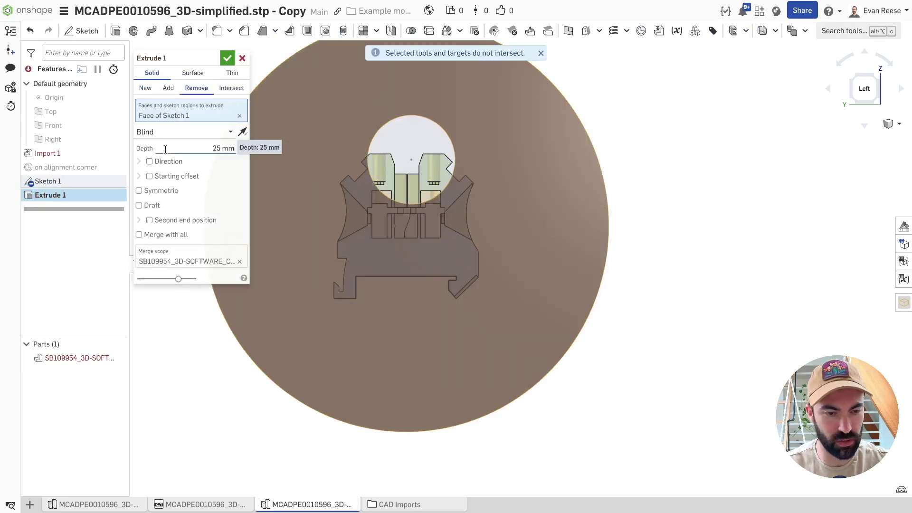
left_click(162, 138)
left_click(163, 217)
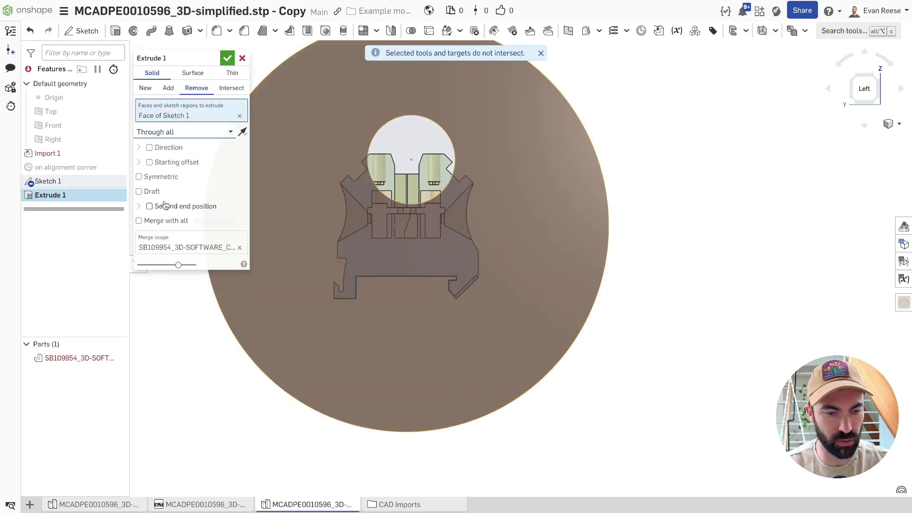
left_click(161, 177)
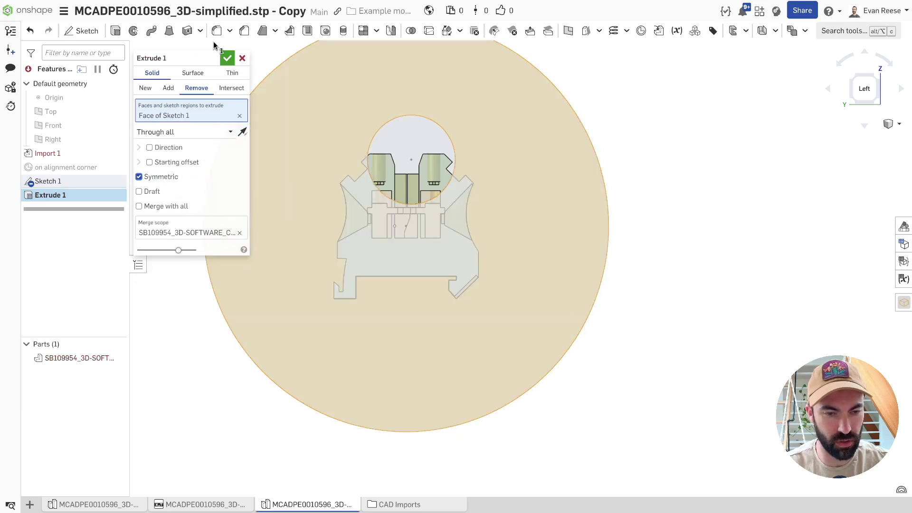
left_click(227, 59)
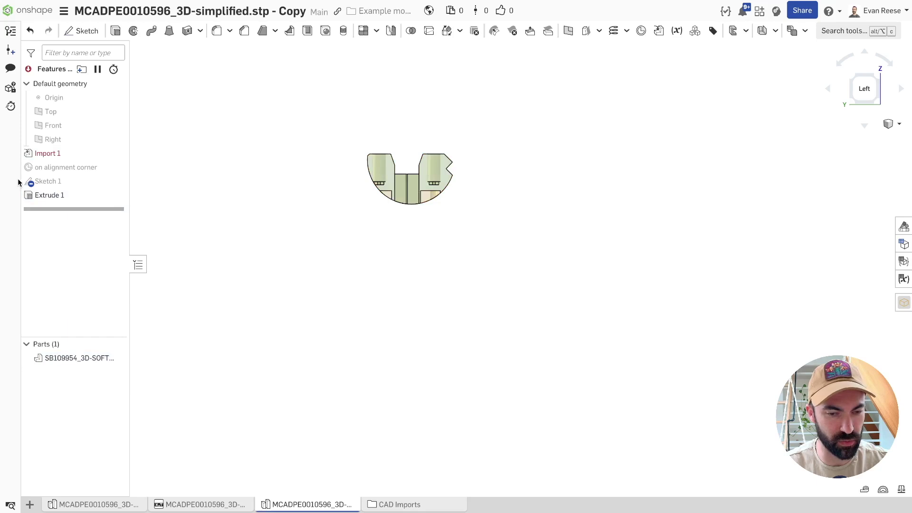
- Edit Sketch 1 with the final result previewed and try moving the small circle down onto the central pockets
double_click(73, 182)
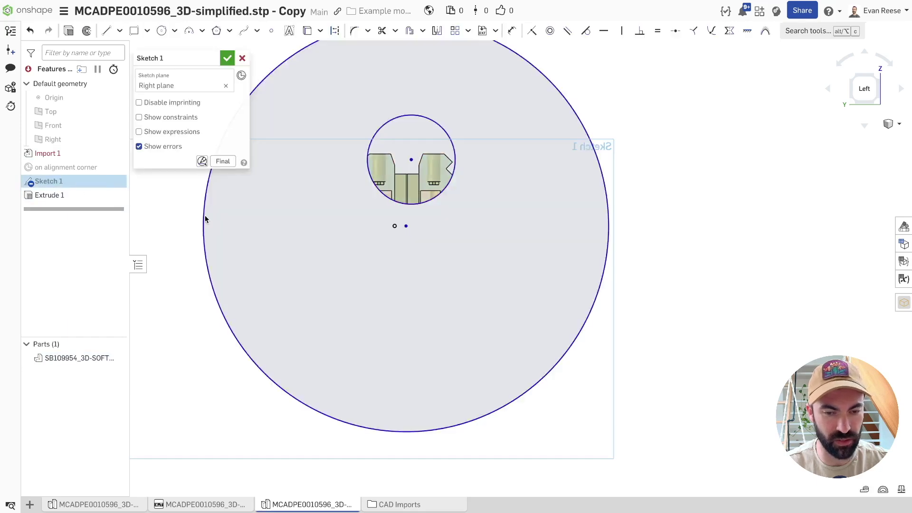
left_click(223, 162)
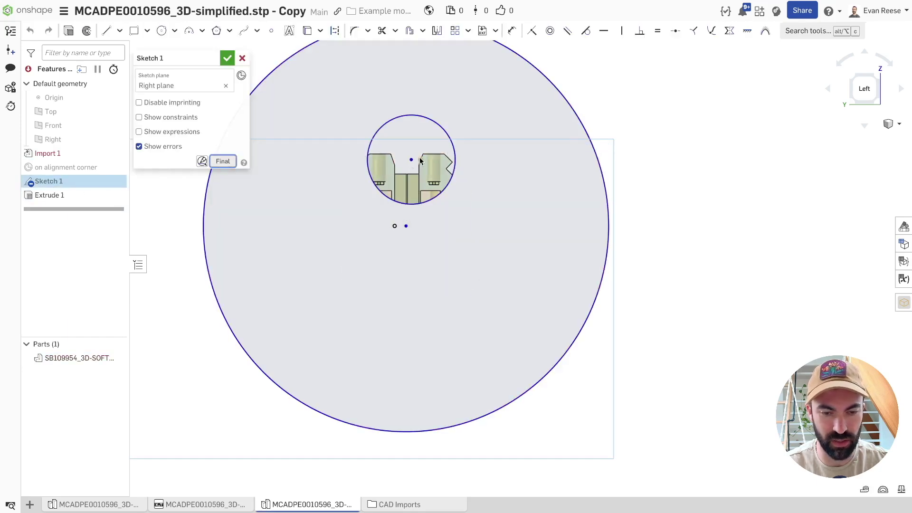
left_click_drag(409, 162, 399, 171)
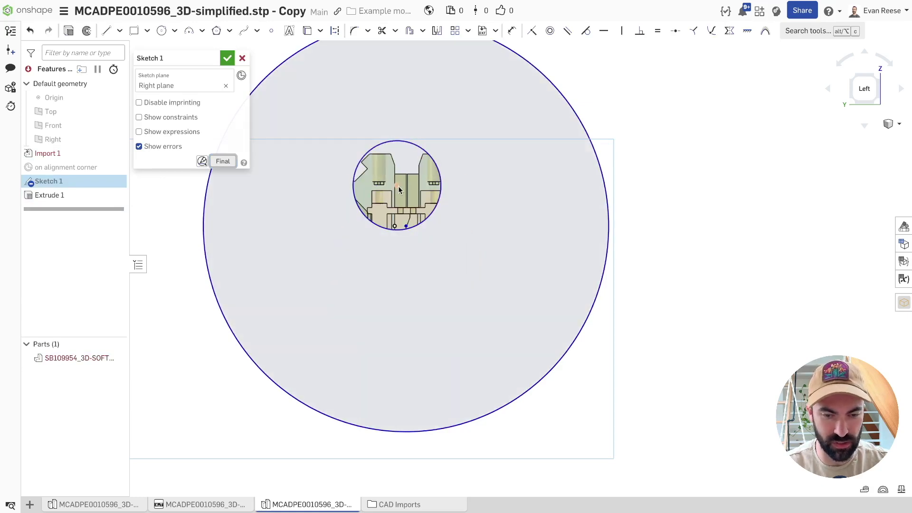
mouse_move(398, 187)
left_mouse_down()
mouse_move(416, 206)
mouse_move(407, 216)
left_mouse_up()
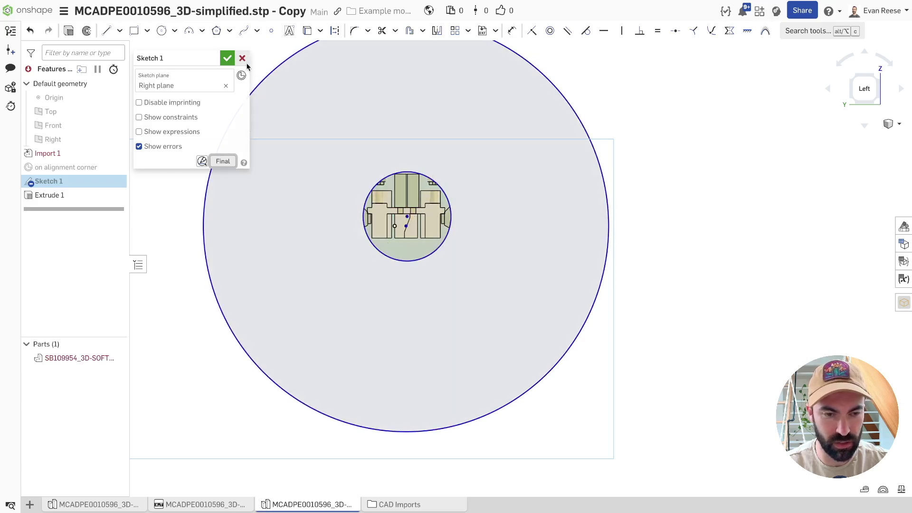
left_click(243, 58)
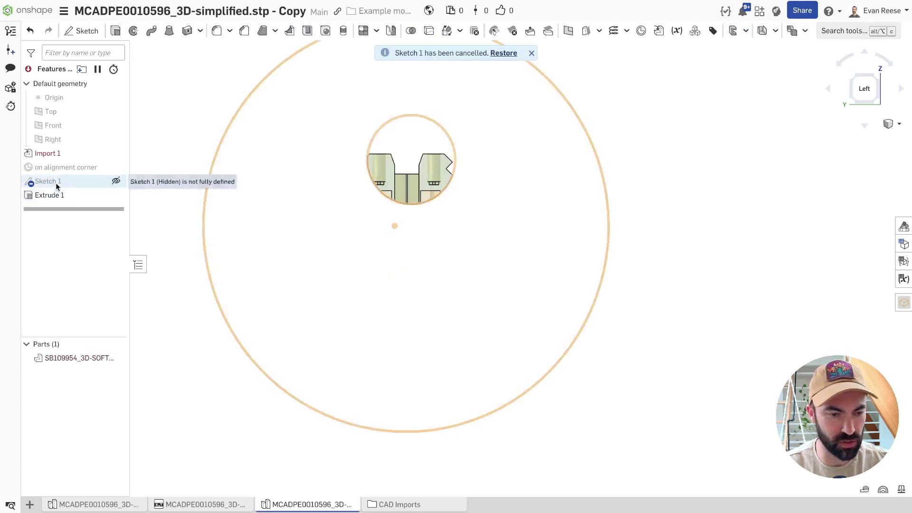
left_click_drag(121, 209, 128, 181)
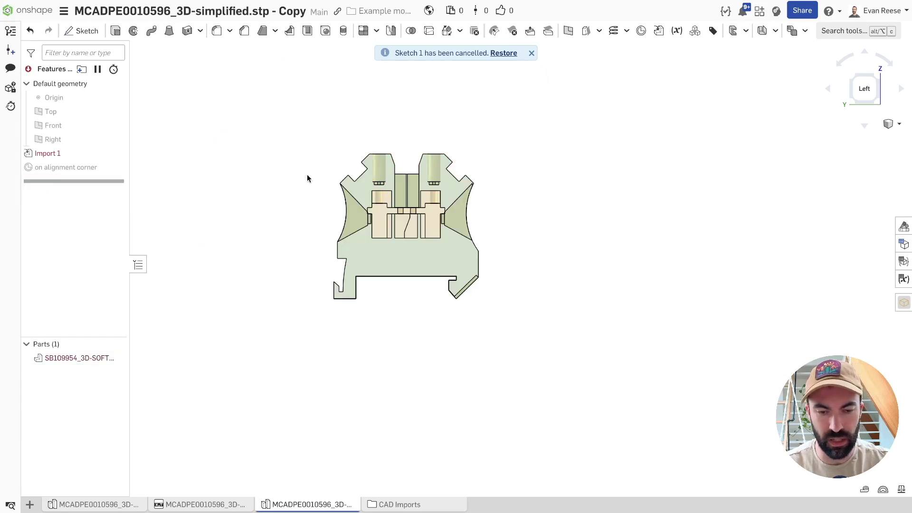
key("ctrl+z")
- With Extrude 1 suppressed, delete the large circle from Sketch 1 and move the small circle over the central pockets
left_click(56, 195)
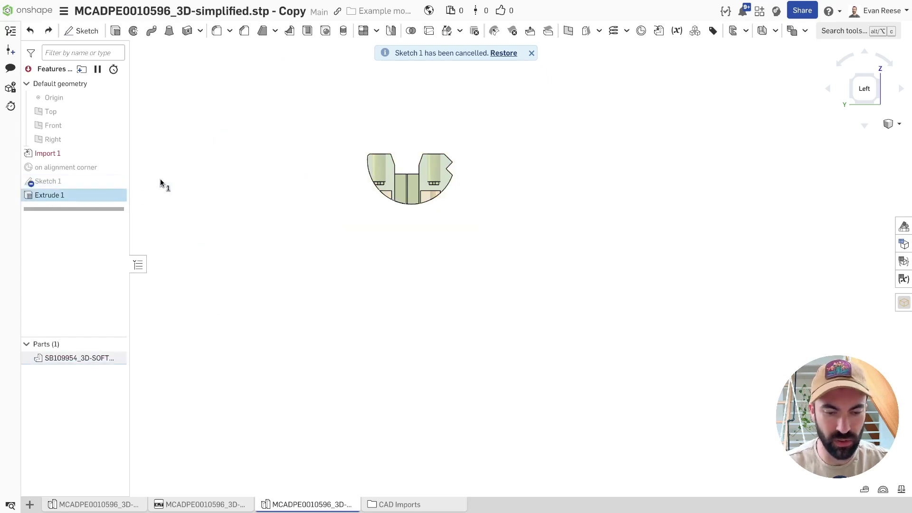
double_click(73, 182)
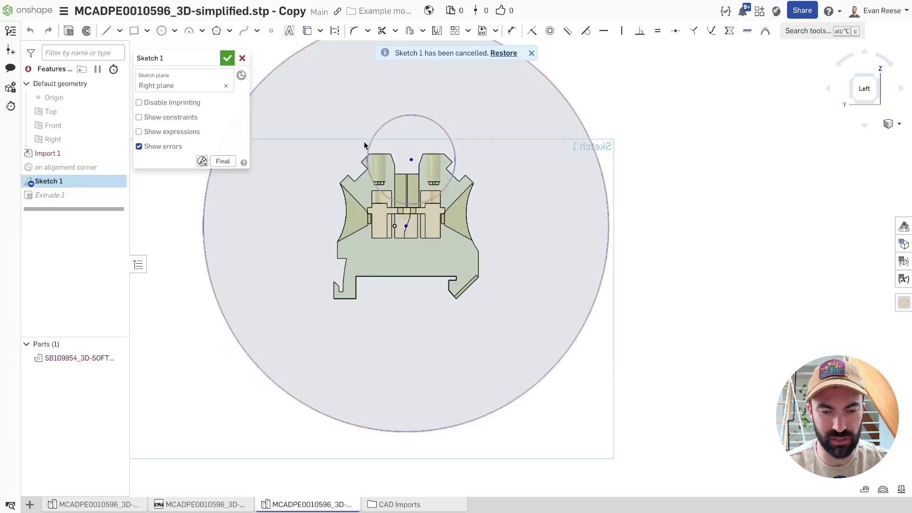
left_click(276, 66)
key("Delete")
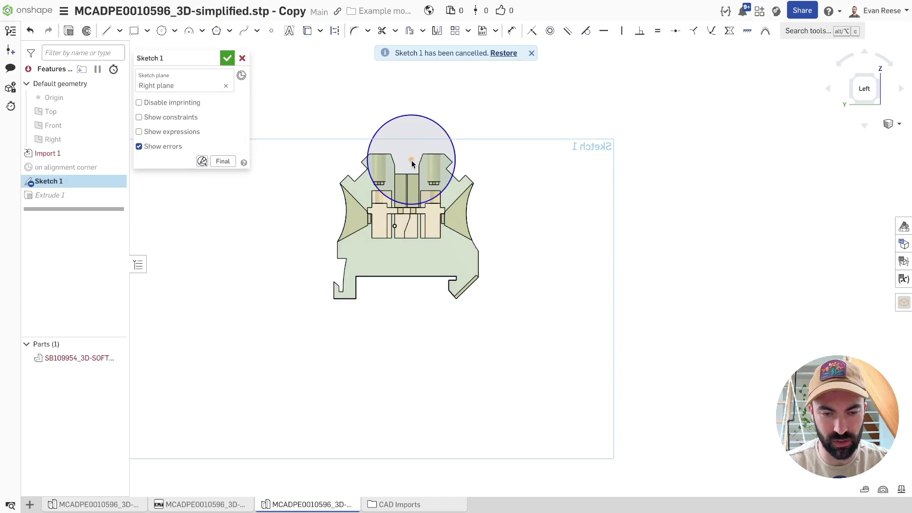
left_click_drag(412, 164, 407, 222)
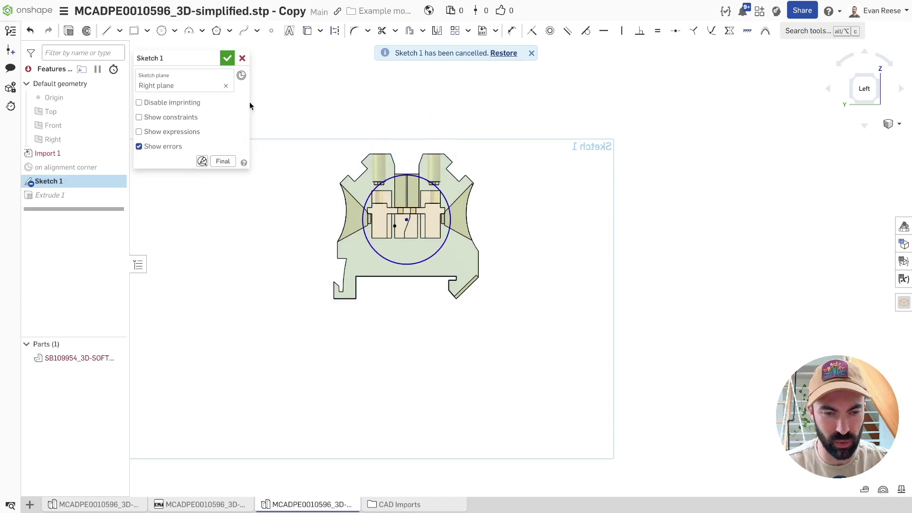
left_click(226, 61)
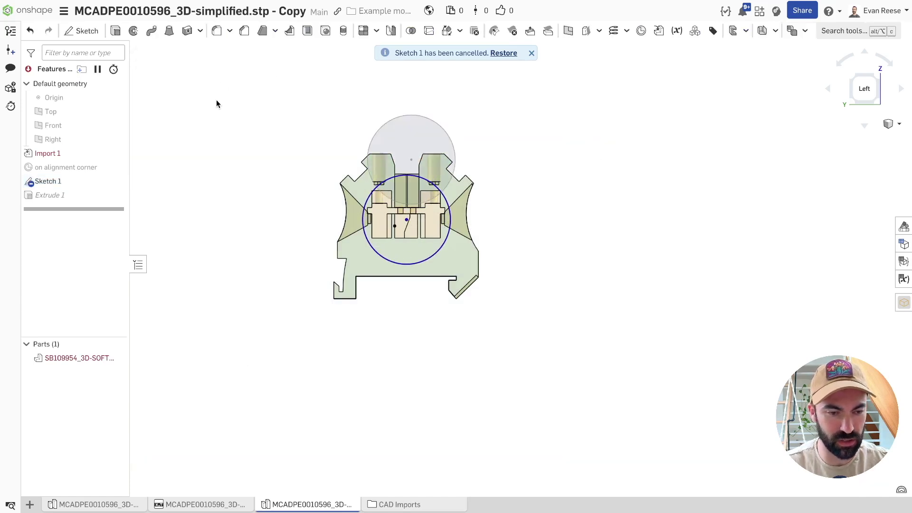
- Change Extrude 1 to Intersect using Sketch 1's circle, symmetric and Through all, to isolate the central portion of the part
double_click(50, 195)
left_click(240, 115)
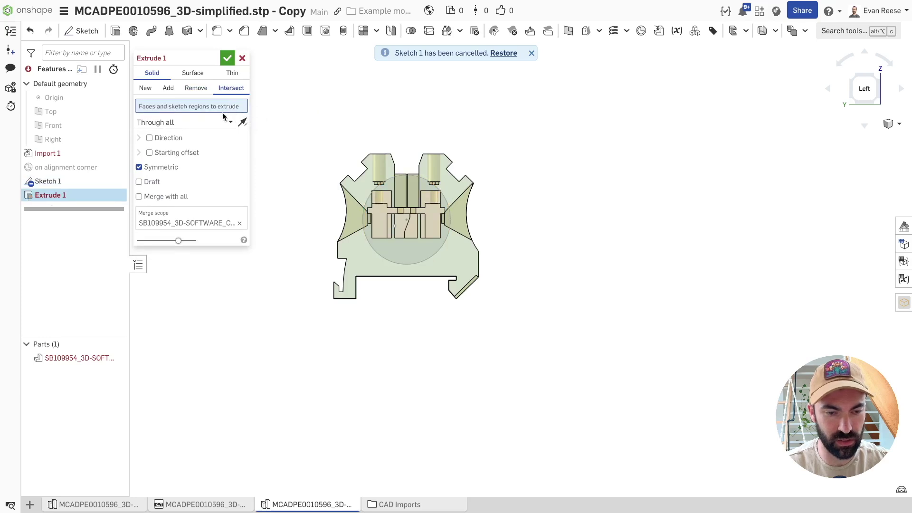
left_click(53, 181)
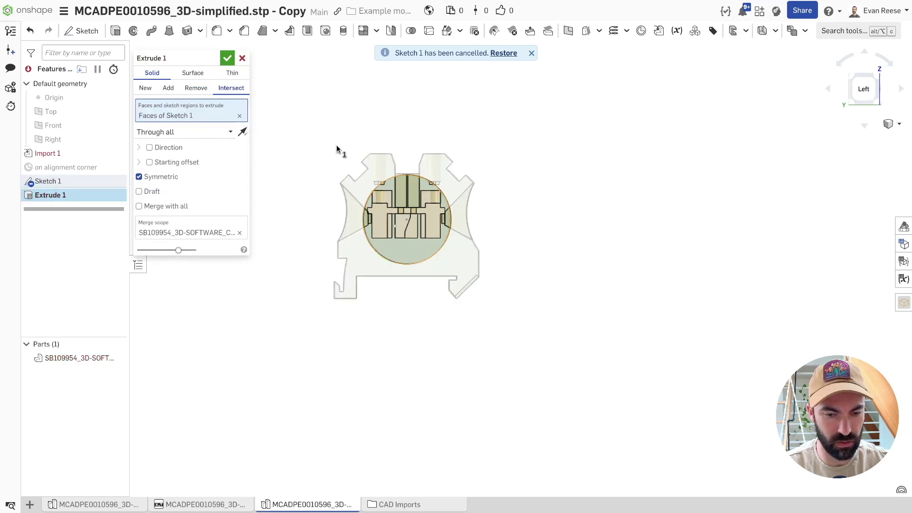
right_click_drag(336, 147, 284, 171)
left_click(224, 59)
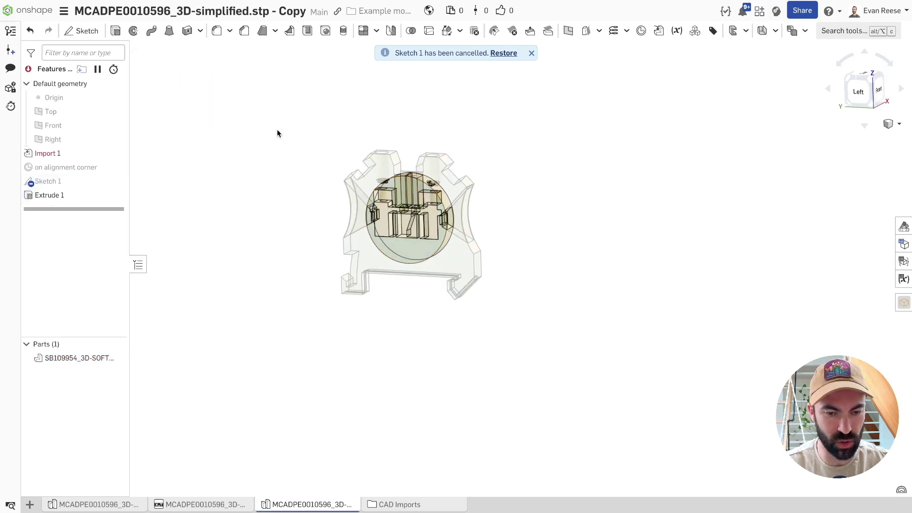
- Examine the isolated central portion from several angles, where the small rectangular pocket's corner meets the slanted slot
scroll(373, 199, "up", 10)
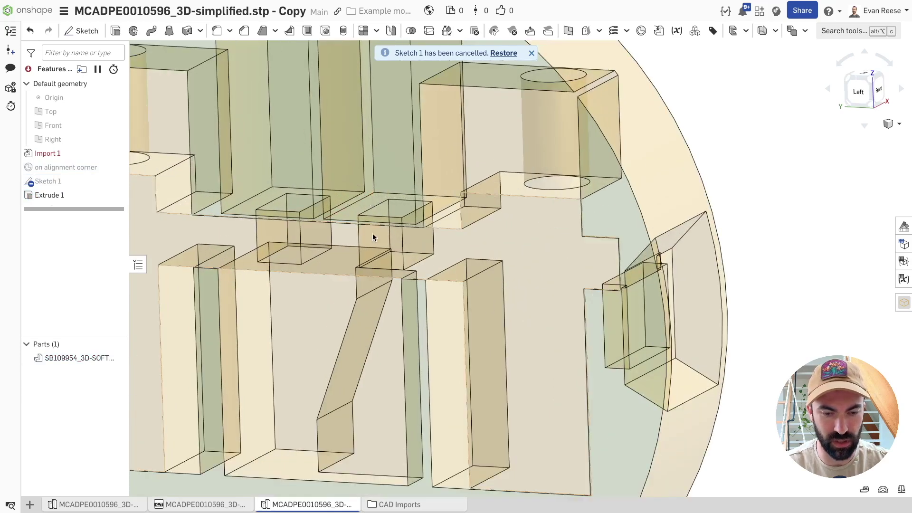
mouse_move(373, 233)
right_mouse_down()
mouse_move(357, 225)
mouse_move(360, 244)
mouse_move(383, 221)
mouse_move(366, 246)
right_mouse_up()
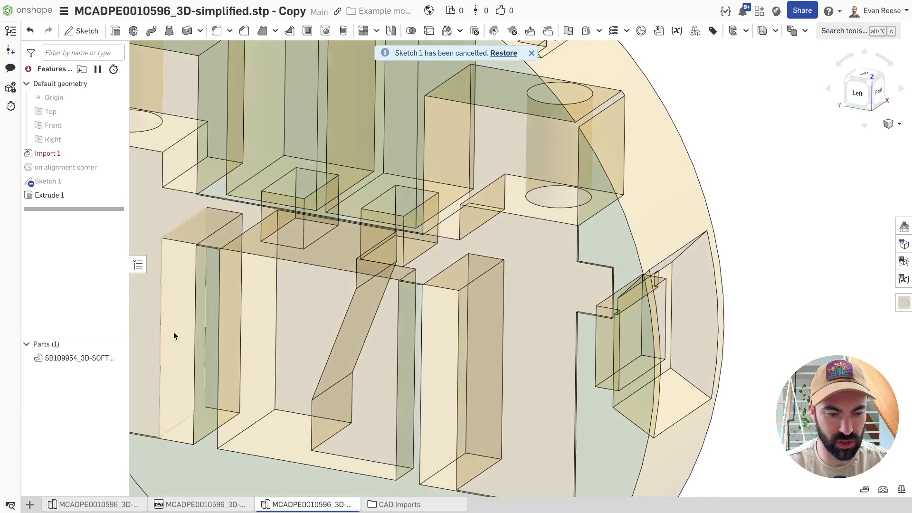
left_click(102, 358)
left_click(710, 117)
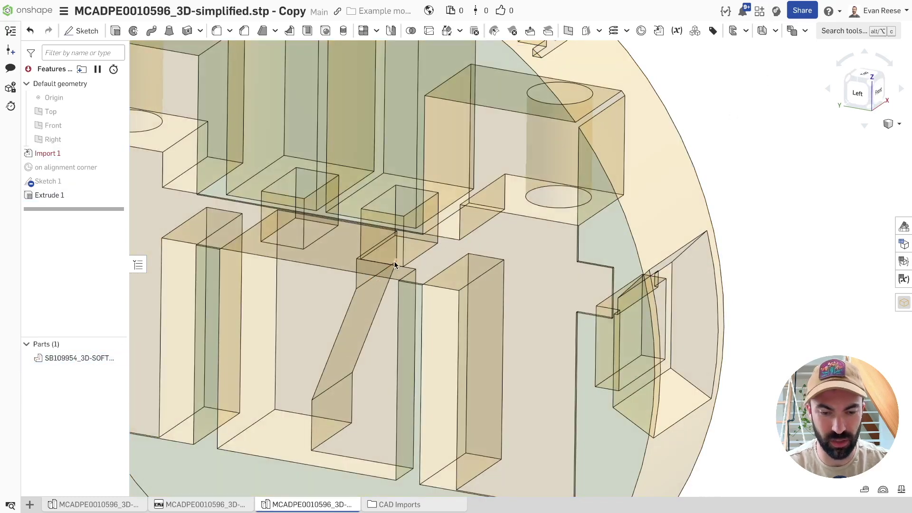
scroll(396, 265, "up", 3)
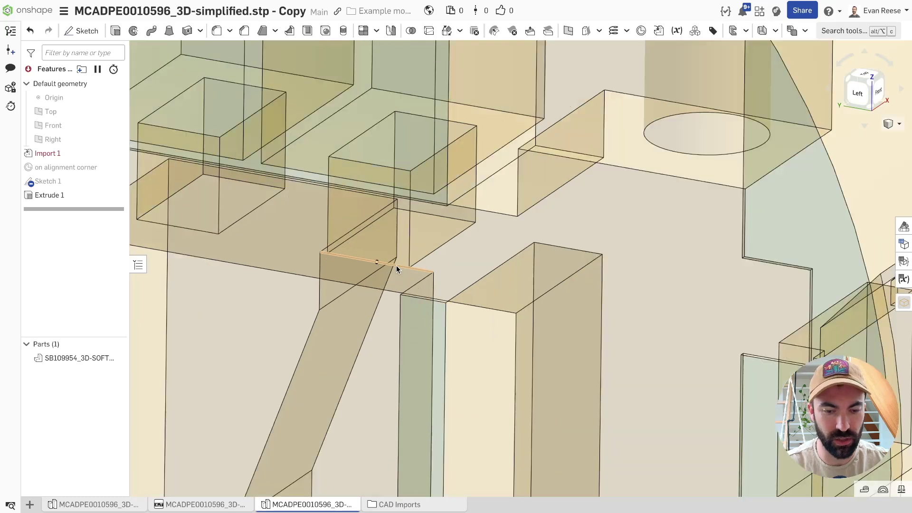
scroll(396, 265, "down", 3)
right_click_drag(396, 265, 404, 248)
scroll(397, 262, "up", 3)
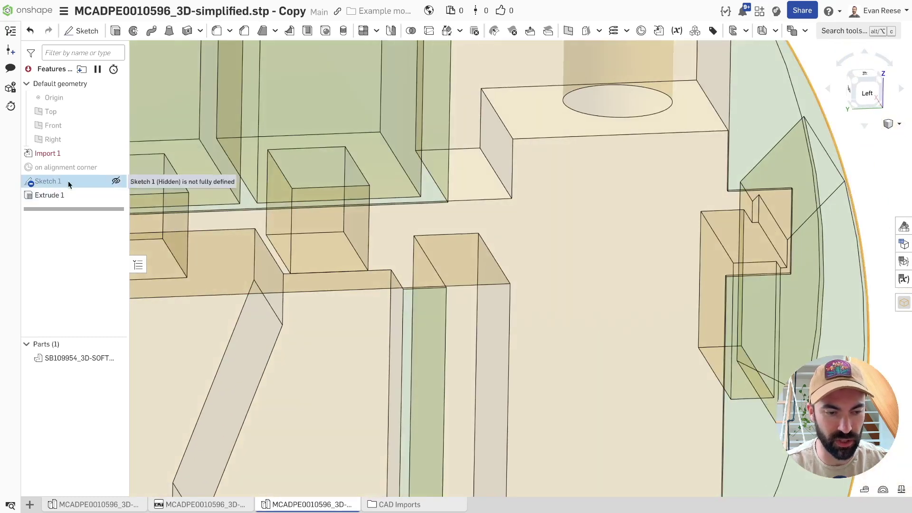
- Enlarge the circle in Sketch 1 until it surrounds the whole terminal block, and check the resulting part
double_click(67, 181)
scroll(523, 270, "down", 4)
mouse_move(496, 222)
left_mouse_down()
mouse_move(486, 142)
mouse_move(454, 85)
left_mouse_up()
left_click(227, 58)
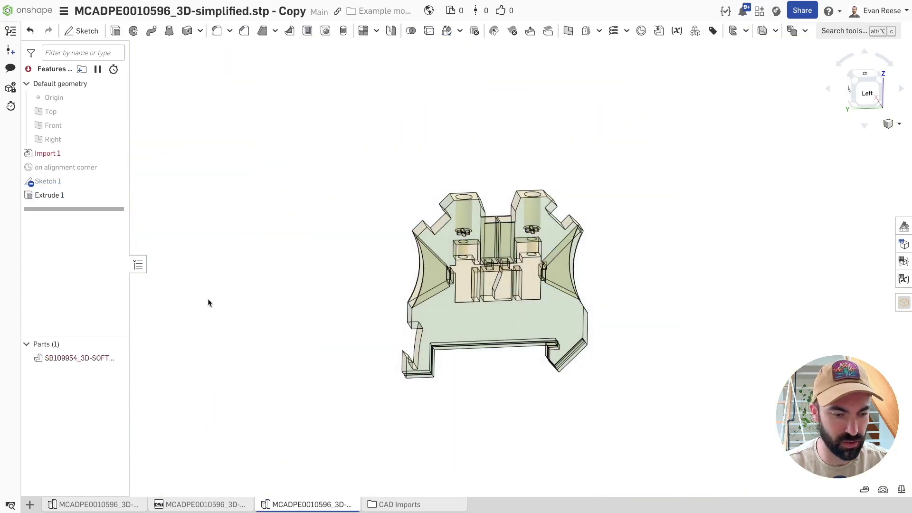
left_click(79, 358)
left_click(340, 226)
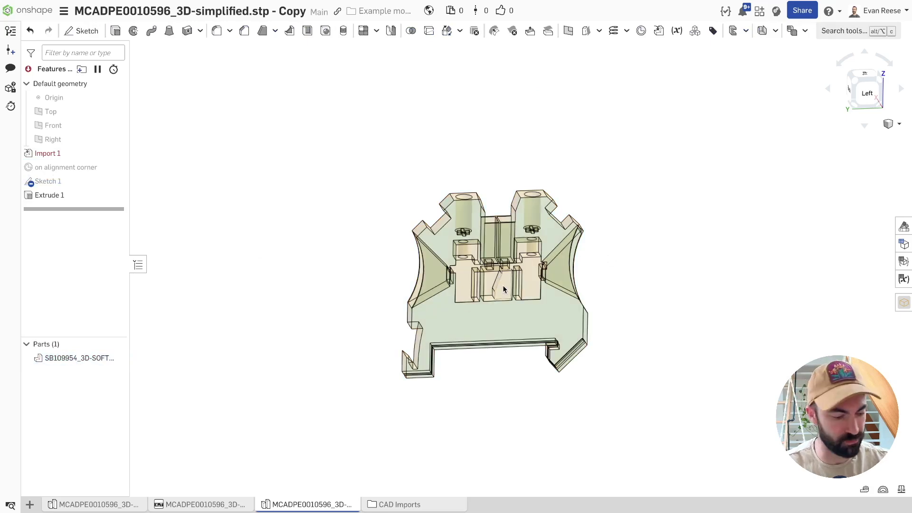
- Start a Profile Sweeper with a circular profile along the shared edge where the small rectangular pocket meets the central slot
scroll(503, 284, "up", 10)
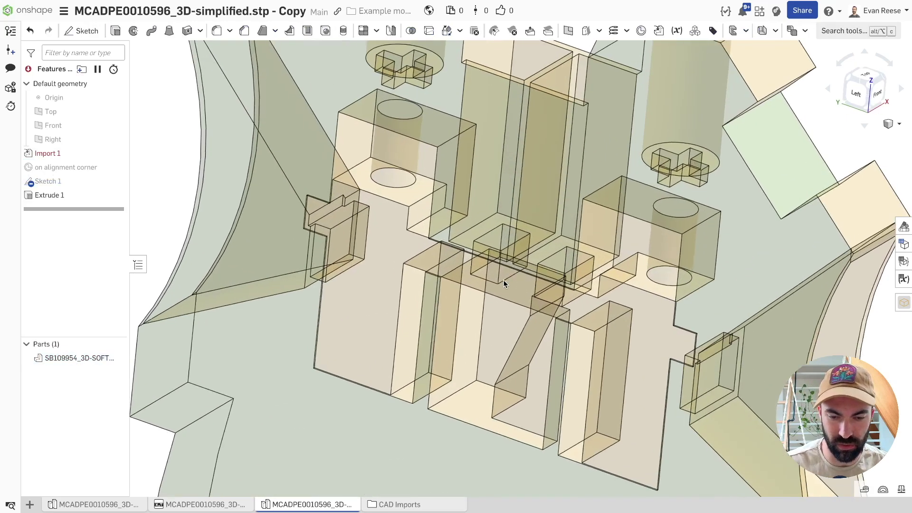
right_click_drag(503, 280, 510, 281)
scroll(511, 284, "up", 5)
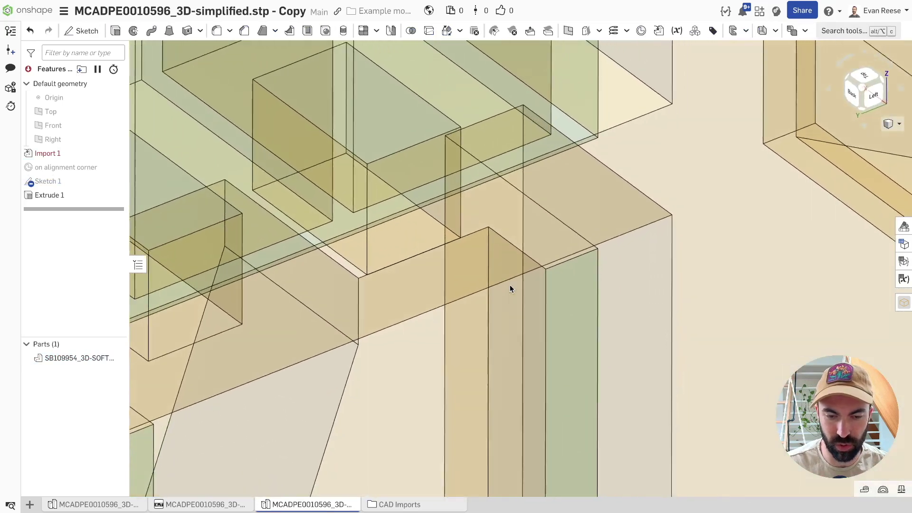
left_click(371, 296)
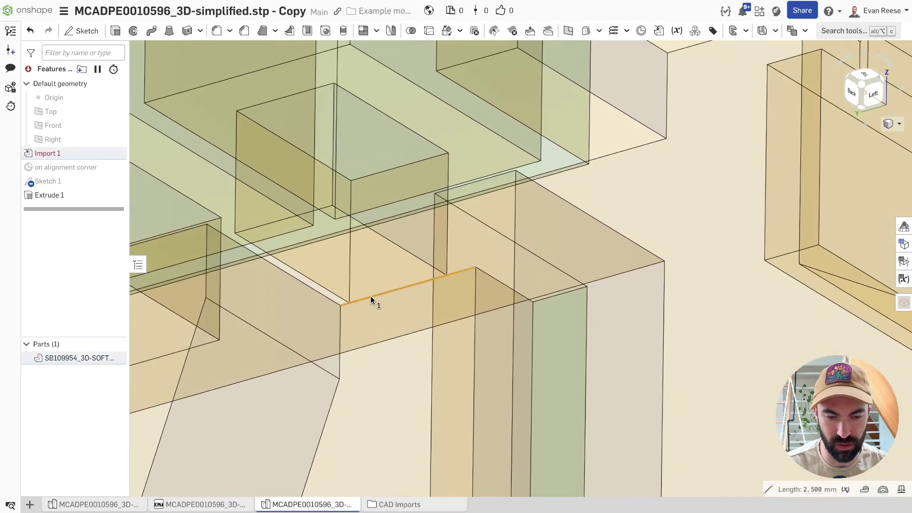
left_click(371, 296)
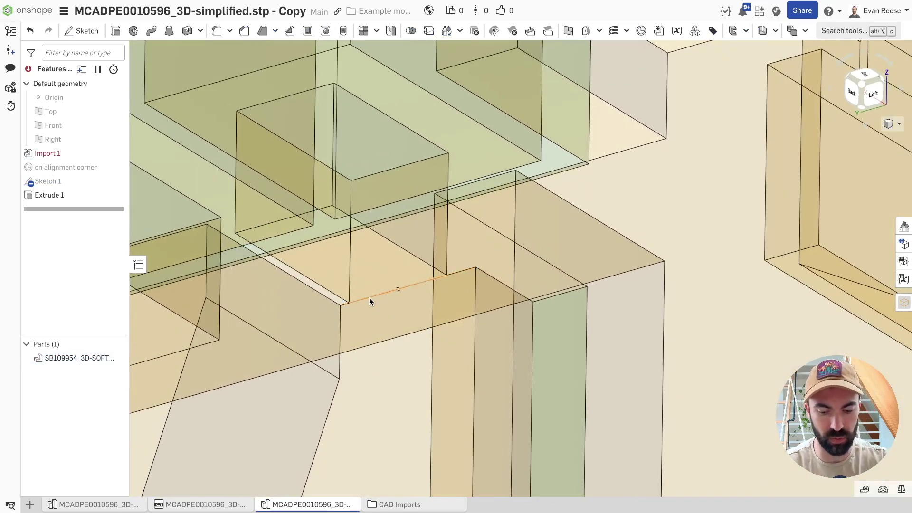
key("alt+c")
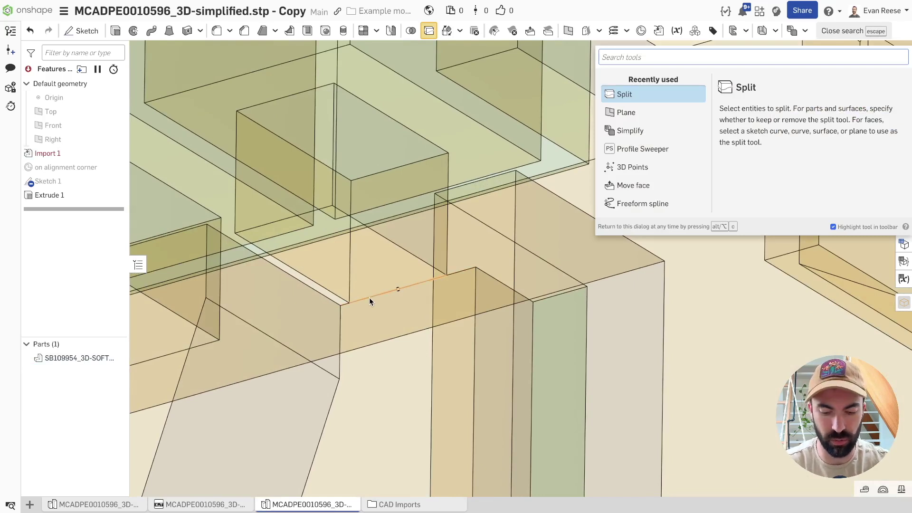
type("prof")
key("Return")
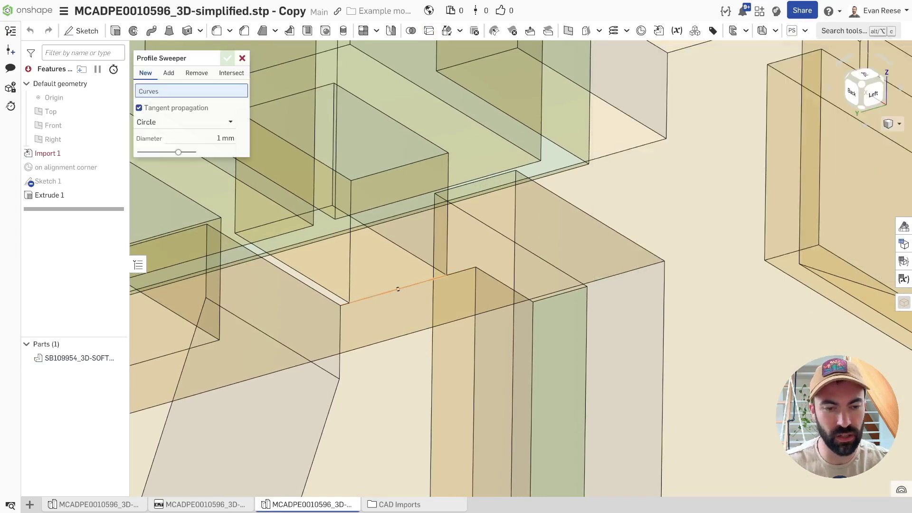
left_click(369, 297)
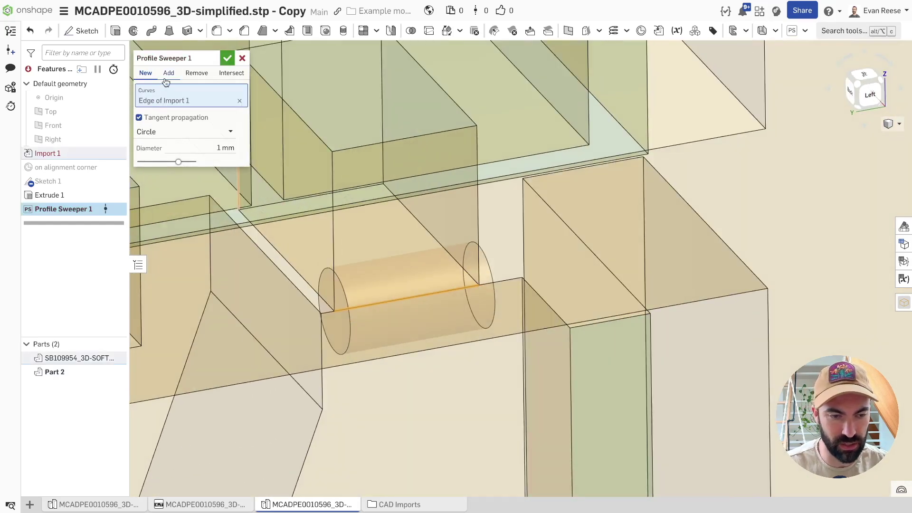
- Make the swept profile an Add merged with the imported part and set its diameter to 0.5 mm
left_click(168, 74)
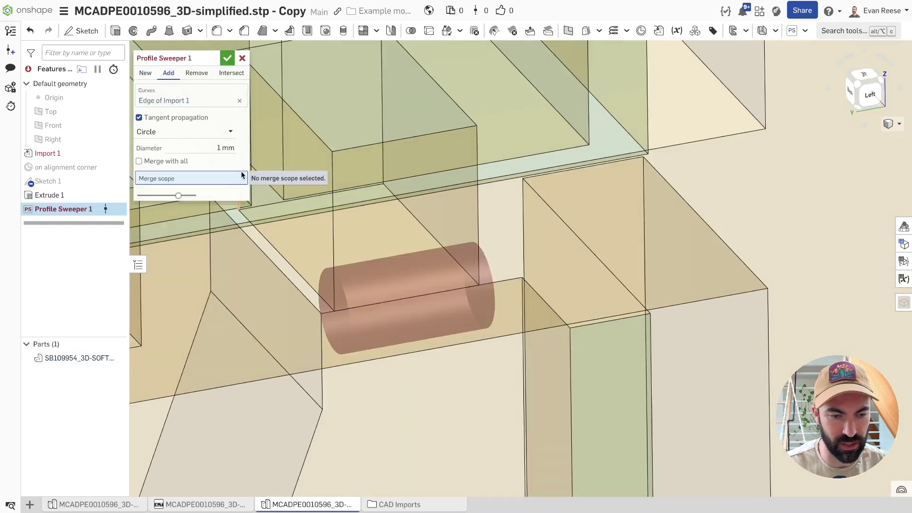
left_click(342, 218)
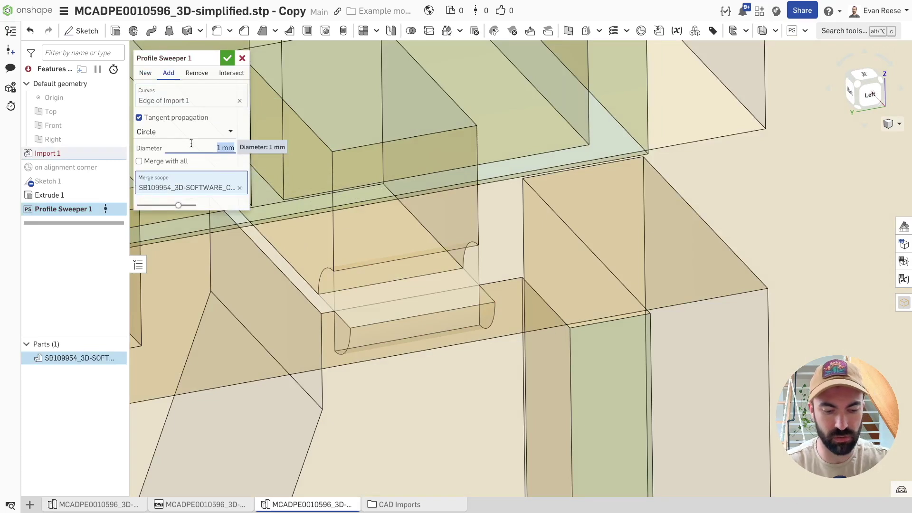
type("0.5")
key("Return")
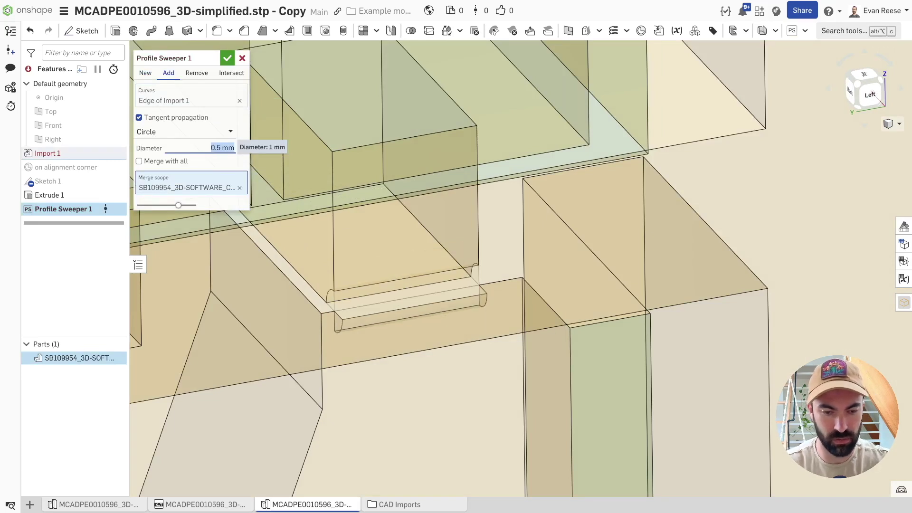
left_click(227, 58)
- Section the part parallel to the tall slot's side wall, offset about 1.34 mm, and inspect the swept corner between pocket and slot
right_click_drag(432, 275, 404, 312)
scroll(369, 312, "down", 3)
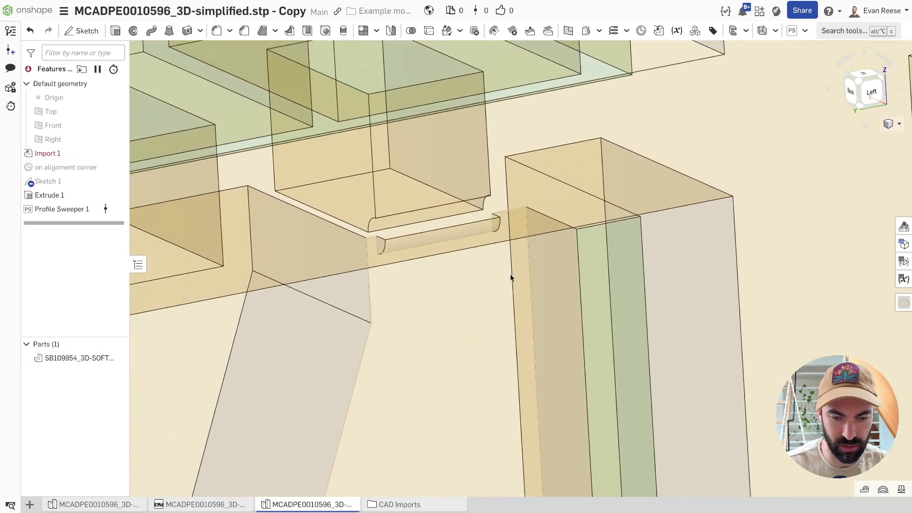
left_click(560, 276)
key("shift+x")
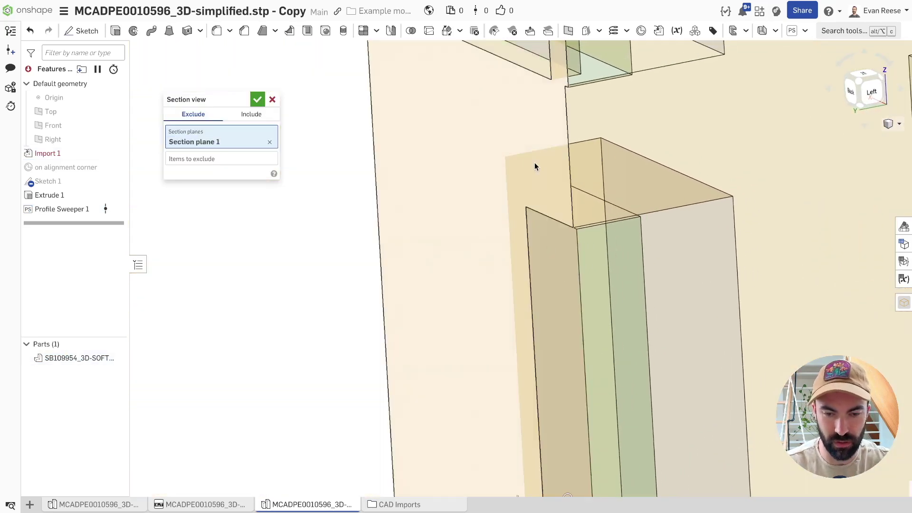
scroll(378, 189, "up", 5)
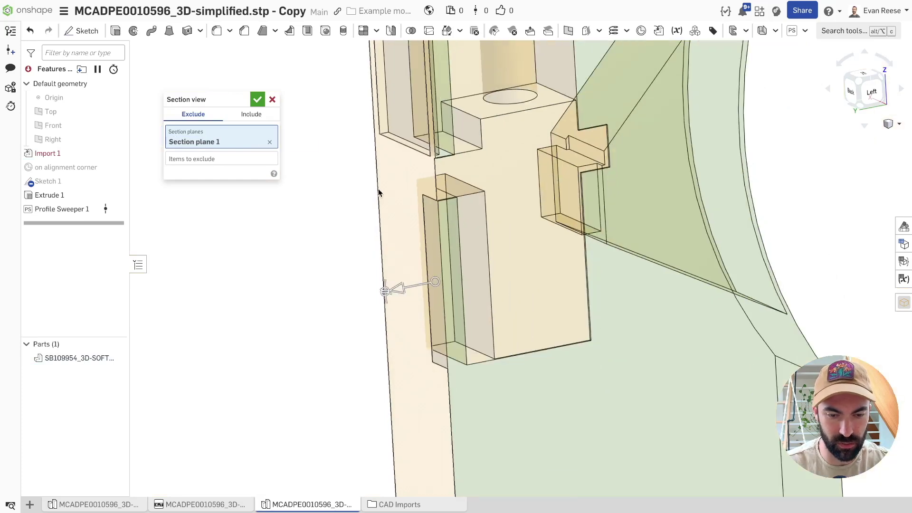
left_click_drag(395, 287, 369, 293)
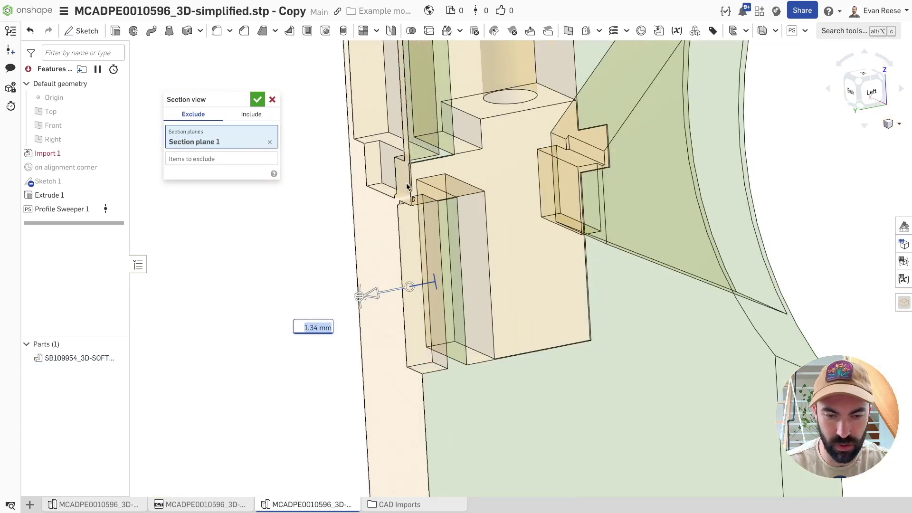
scroll(399, 202, "down", 8)
right_click_drag(400, 217, 449, 210)
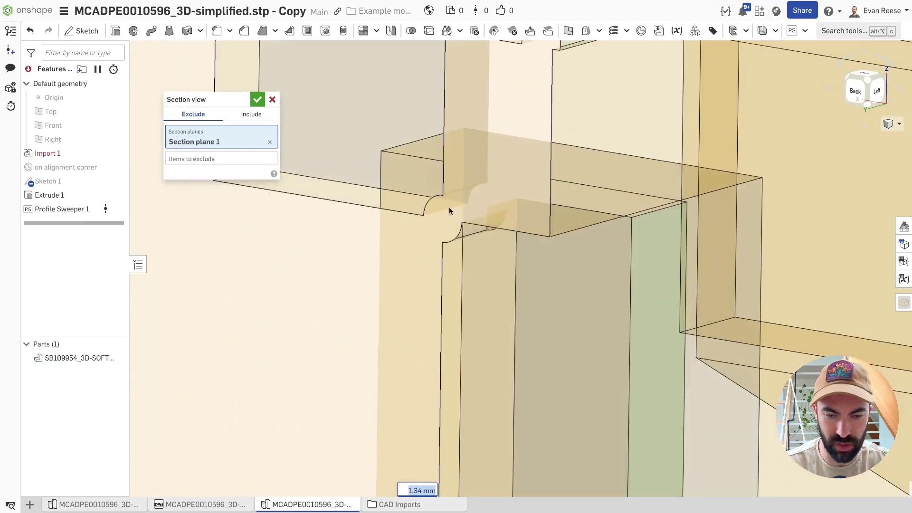
left_click(272, 100)
- Delete the Profile Sweeper 1 feature
scroll(318, 266, "down", 10)
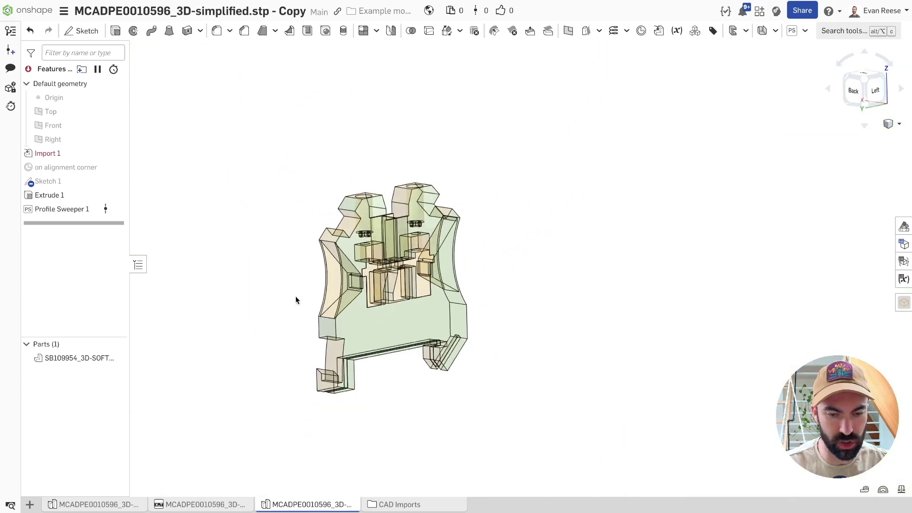
left_click(97, 207)
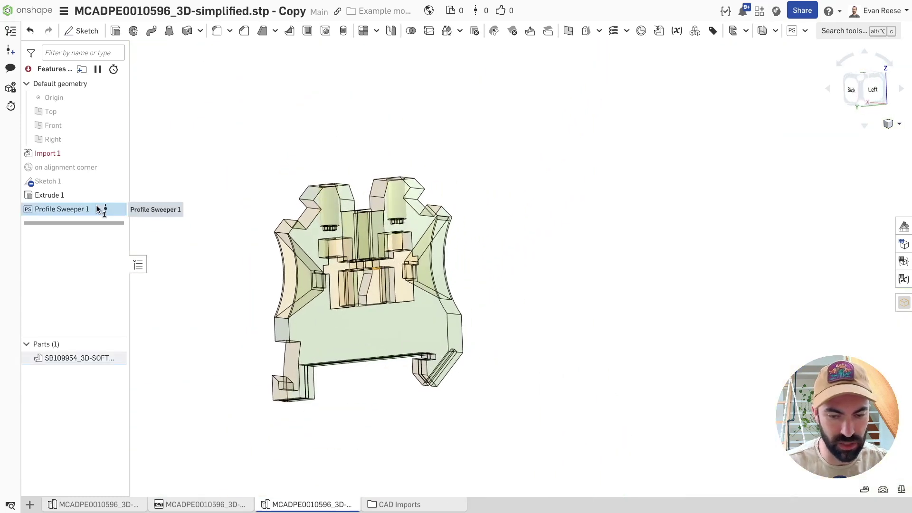
key("Delete")
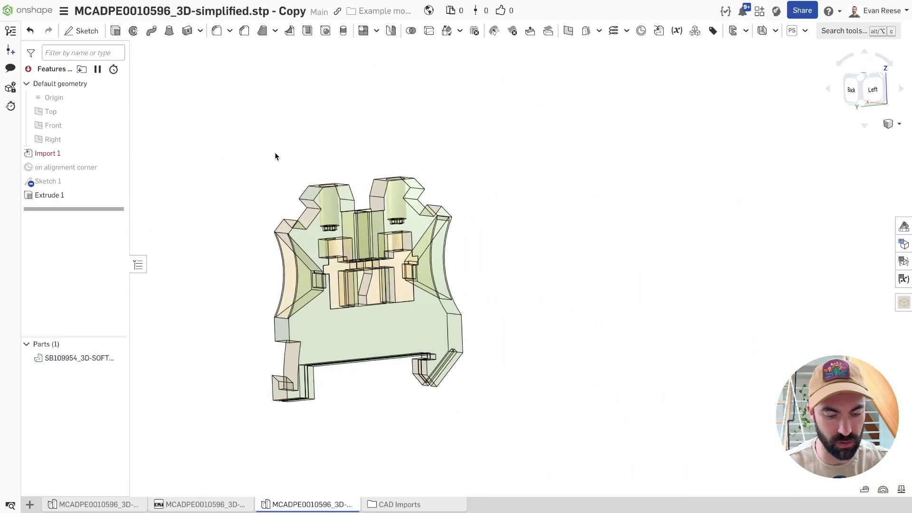
- Switch the part to opaque shading and create a sketch on its large flat face that contains the pocket openings
key("shift+t")
scroll(371, 240, "up", 1)
mouse_move(372, 237)
right_mouse_down()
mouse_move(363, 241)
mouse_move(382, 251)
mouse_move(383, 204)
mouse_move(431, 248)
right_mouse_up()
scroll(364, 242, "up", 4)
scroll(381, 250, "down", 2)
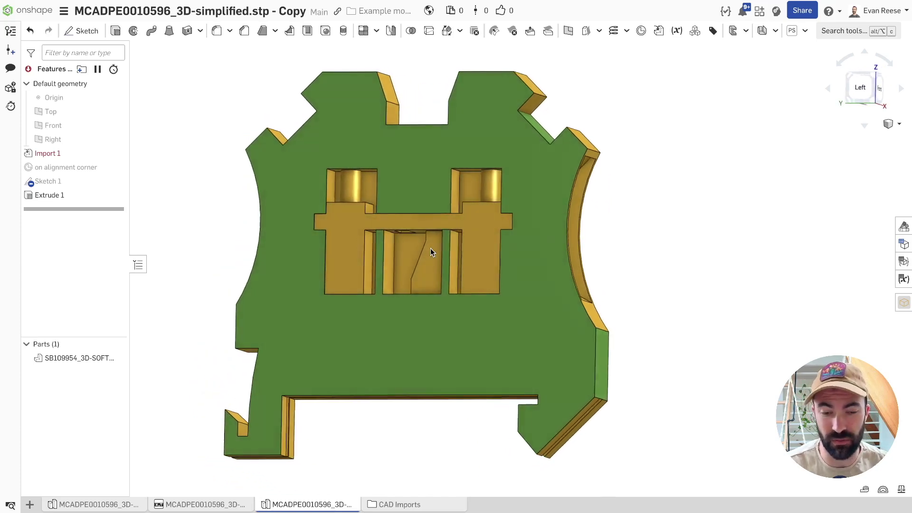
left_click(416, 184)
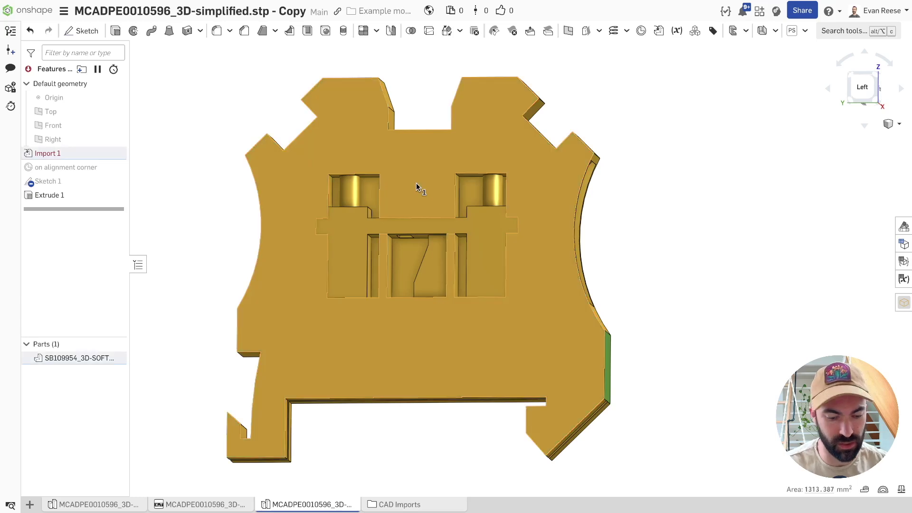
key("shift+s")
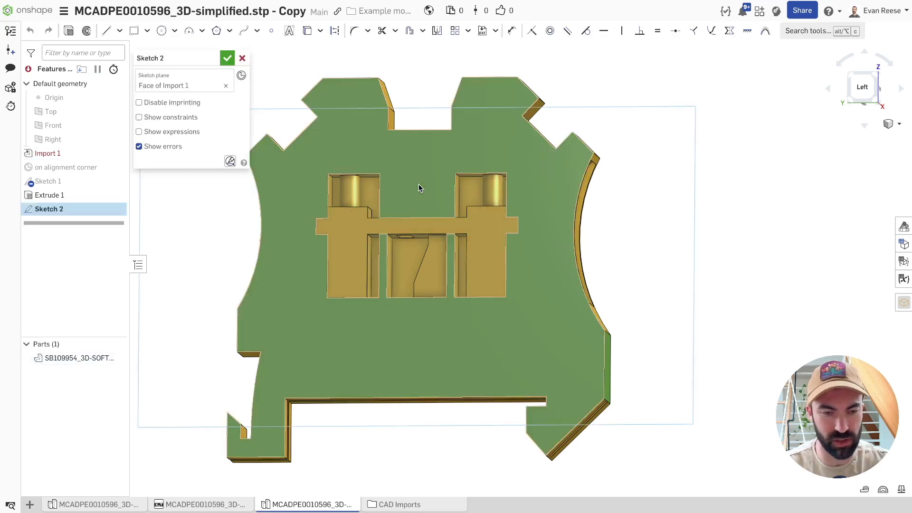
left_click(227, 59)
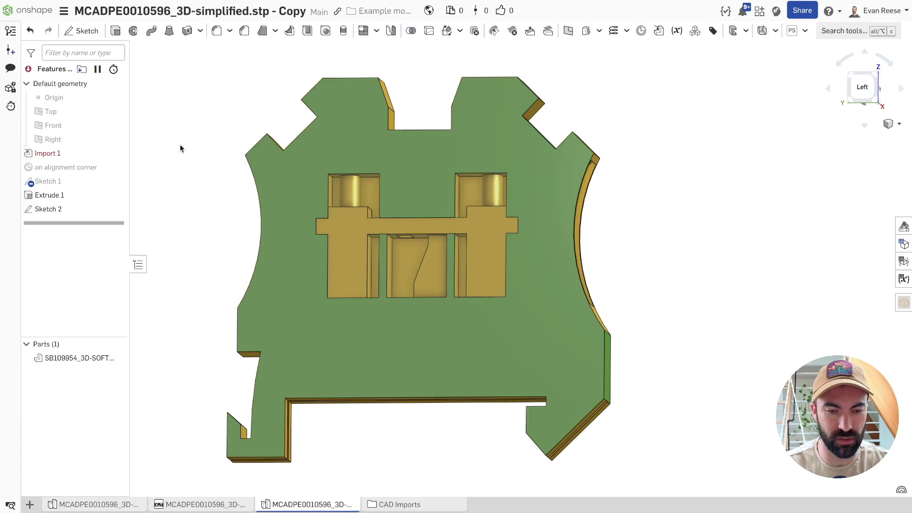
- Fill the pockets by extruding Sketch 2's inner pocket region up to the block's opposite face, added to the imported part
left_click(116, 358)
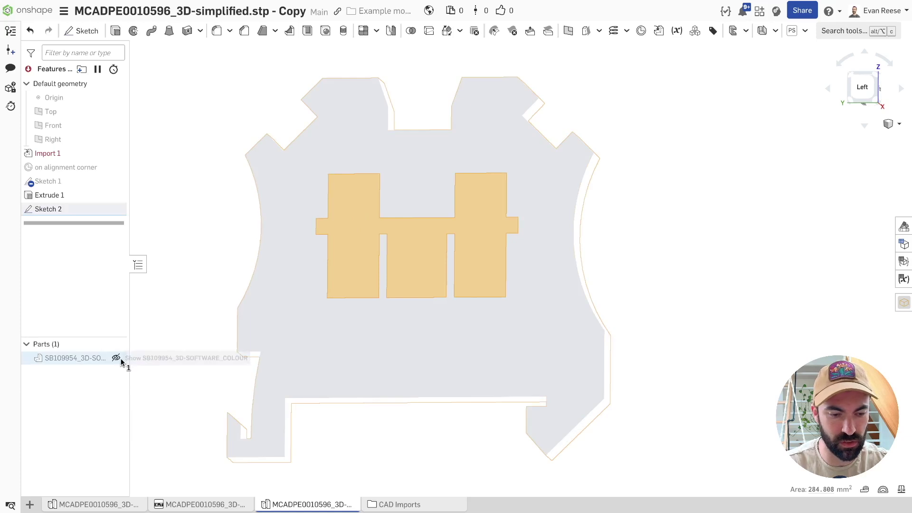
left_click(118, 357)
key("shift+e")
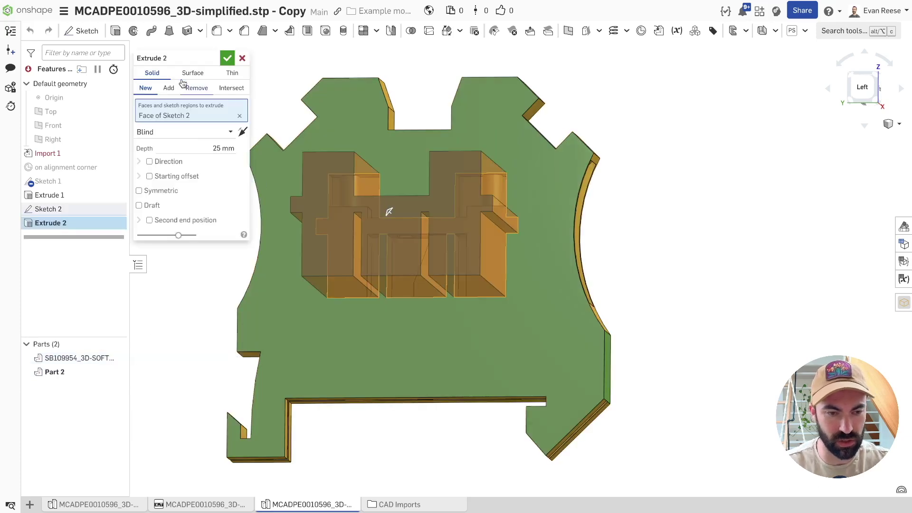
left_click(169, 132)
left_click(167, 179)
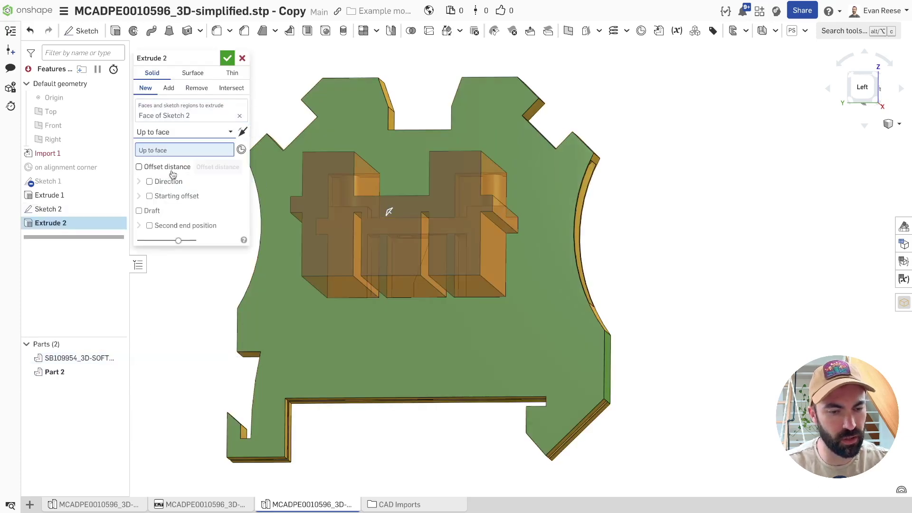
right_click_drag(556, 183, 400, 175)
left_click(259, 267)
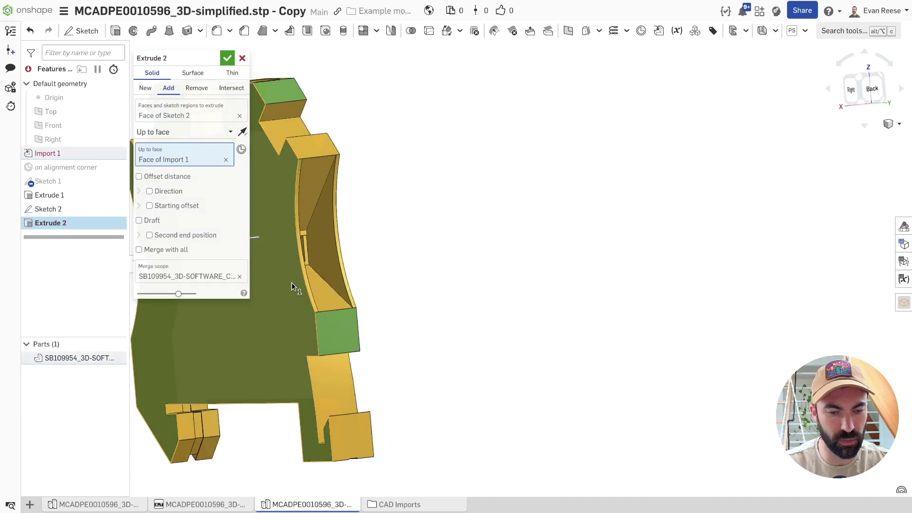
right_click_drag(291, 282, 484, 259)
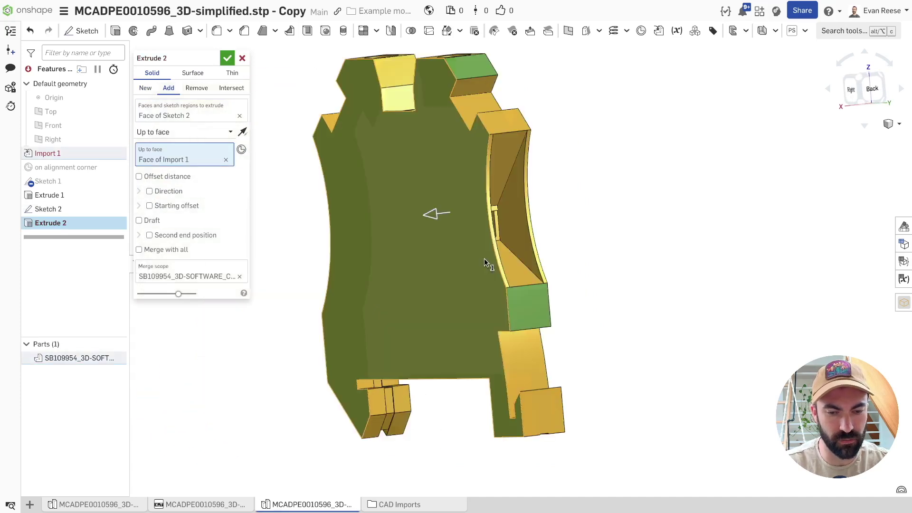
left_click(228, 59)
- Display the part as translucent and examine the filled block and its remaining recesses from several angles
right_click_drag(266, 283, 271, 242)
key("shift+t")
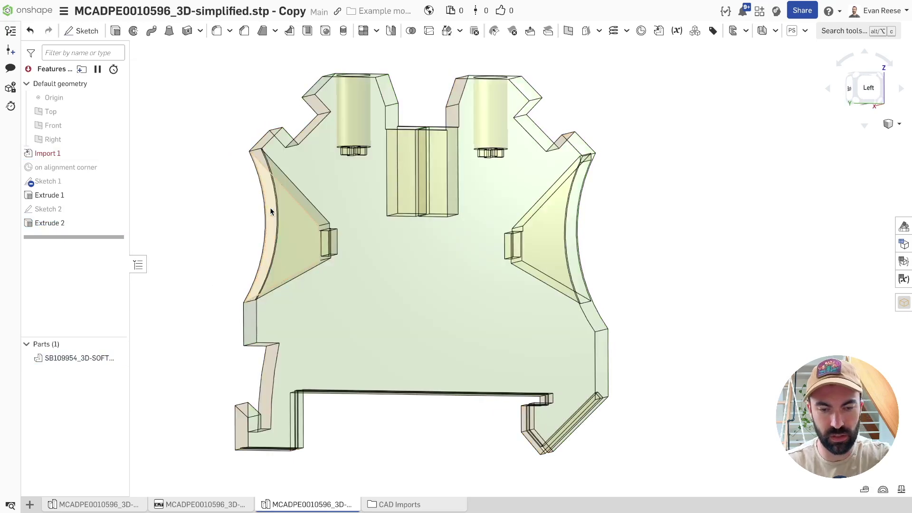
key("Up")
key("Up")
key("Right")
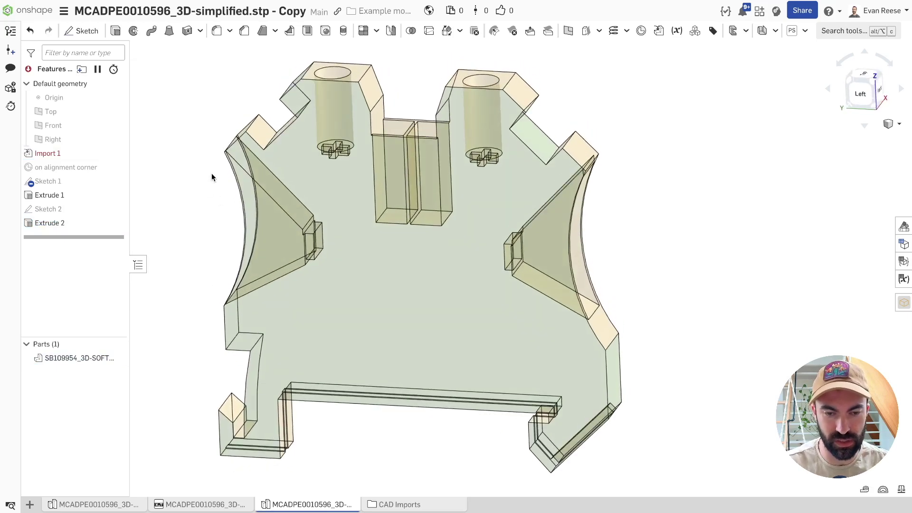
key("Left")
key("z")
key("z")
key("Up")
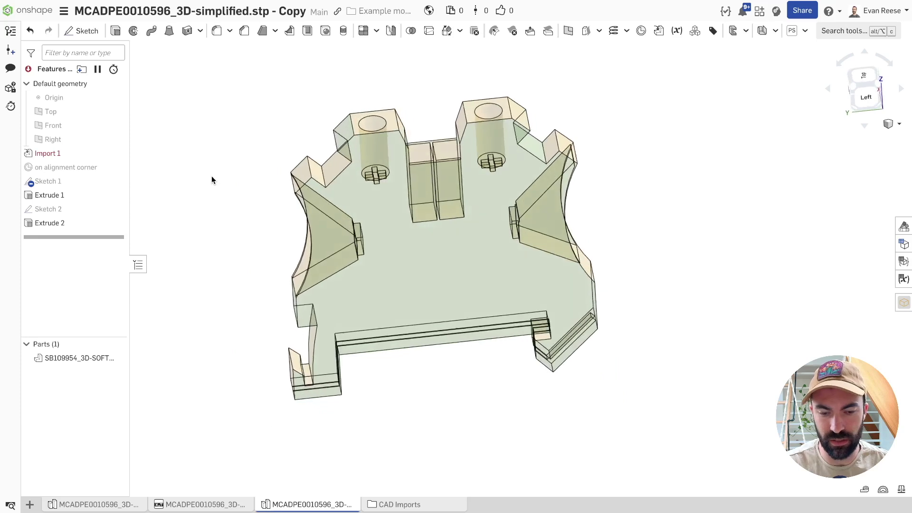
right_click_drag(212, 177, 236, 234)
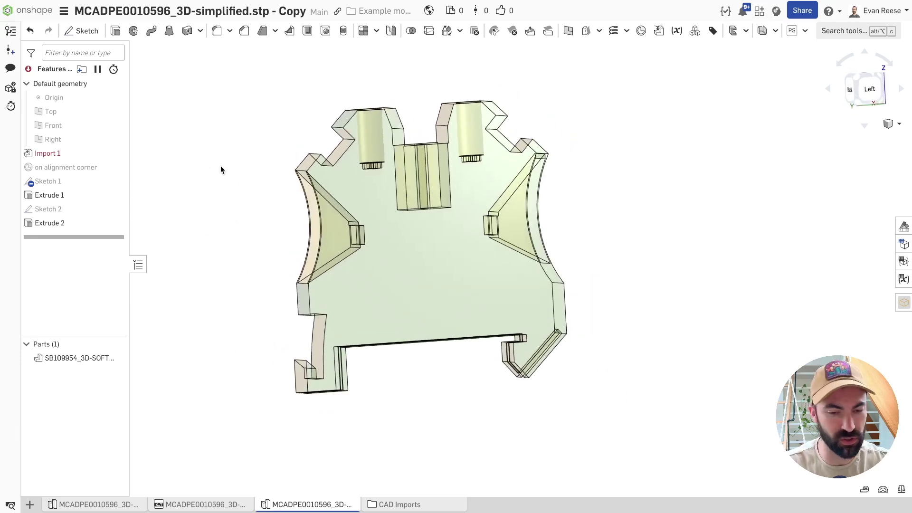
right_click_drag(220, 166, 234, 234)
right_click_drag(260, 146, 255, 186)
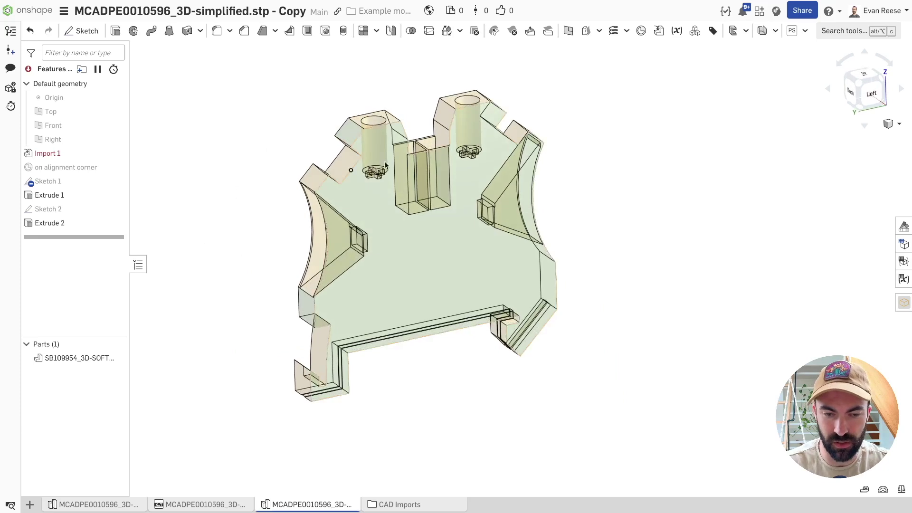
scroll(395, 138, "up", 5)
scroll(372, 217, "down", 10)
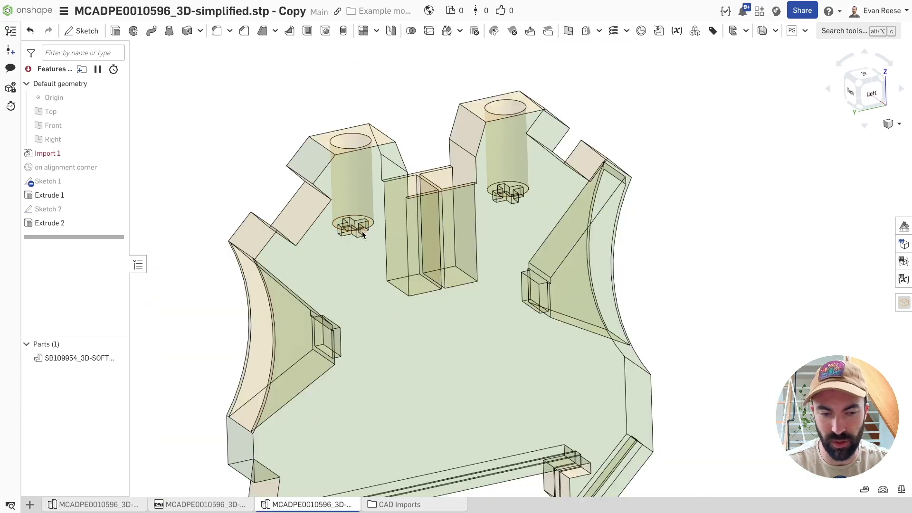
mouse_move(239, 134)
right_mouse_down()
mouse_move(260, 136)
mouse_move(250, 148)
right_mouse_up()
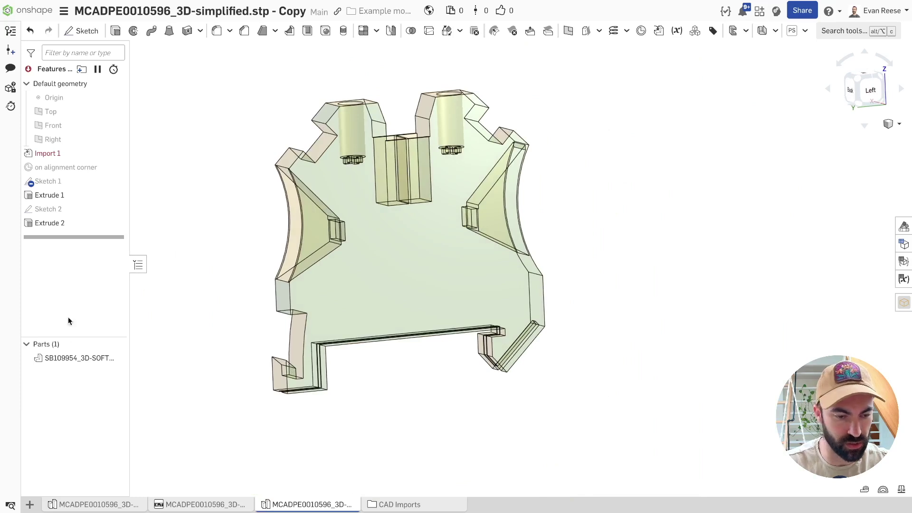